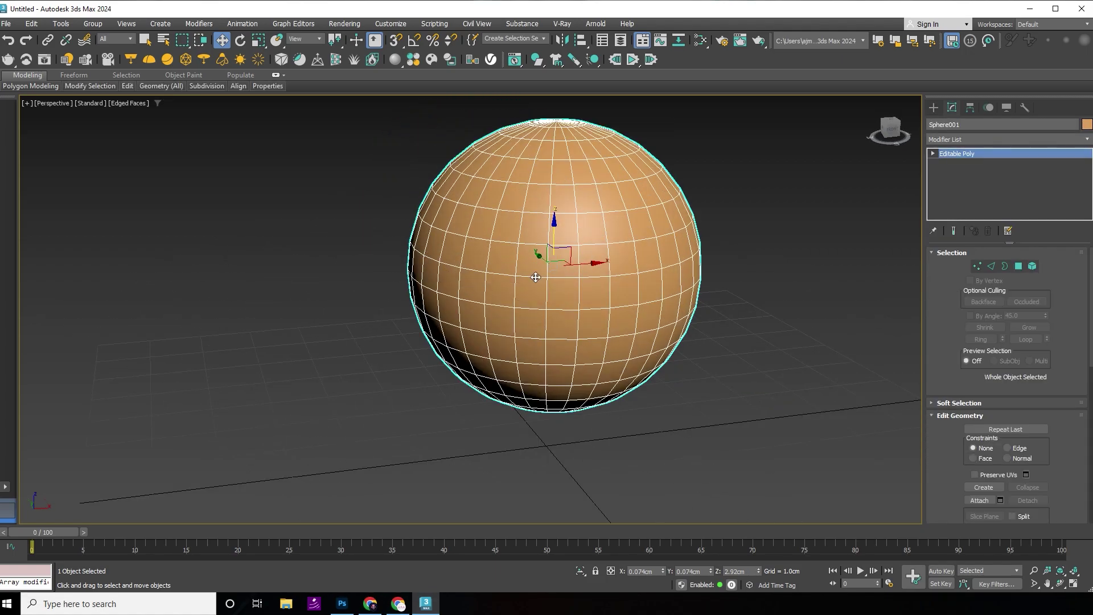
# Step: In Edge mode, select one horizontal edge loop on Sphere001
pyautogui.press('2')
pyautogui.doubleClick(570, 282)
# Step: Extend the loop to all horizontal edge rings, split the sphere along them, and view it from Front
pyautogui.click(980, 339)
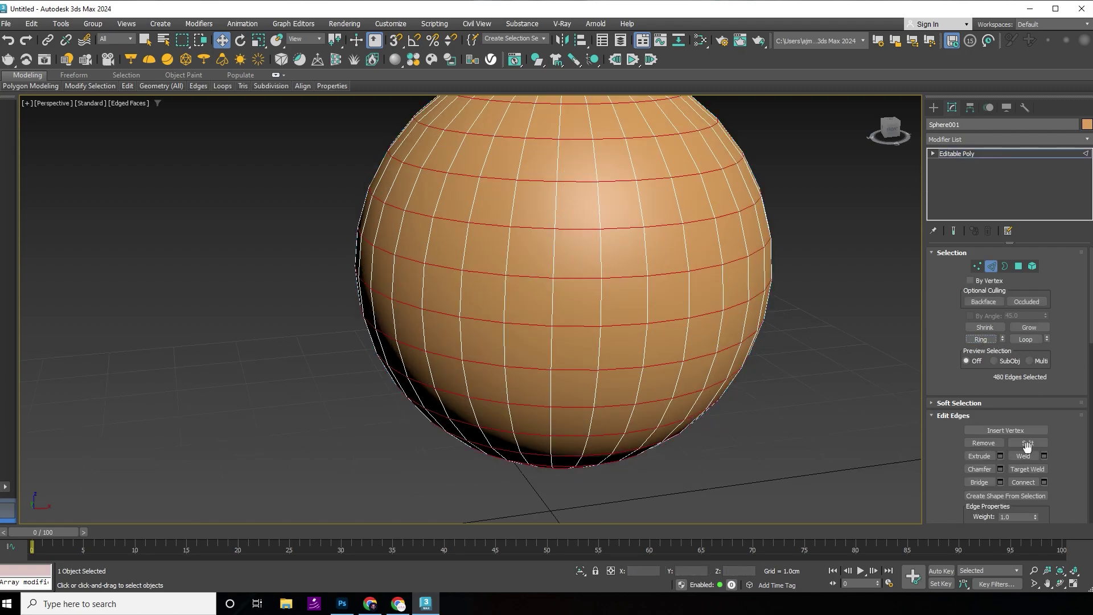
pyautogui.click(1028, 443)
pyautogui.moveTo(565, 282); pyautogui.dragTo(560, 395, button='middle')
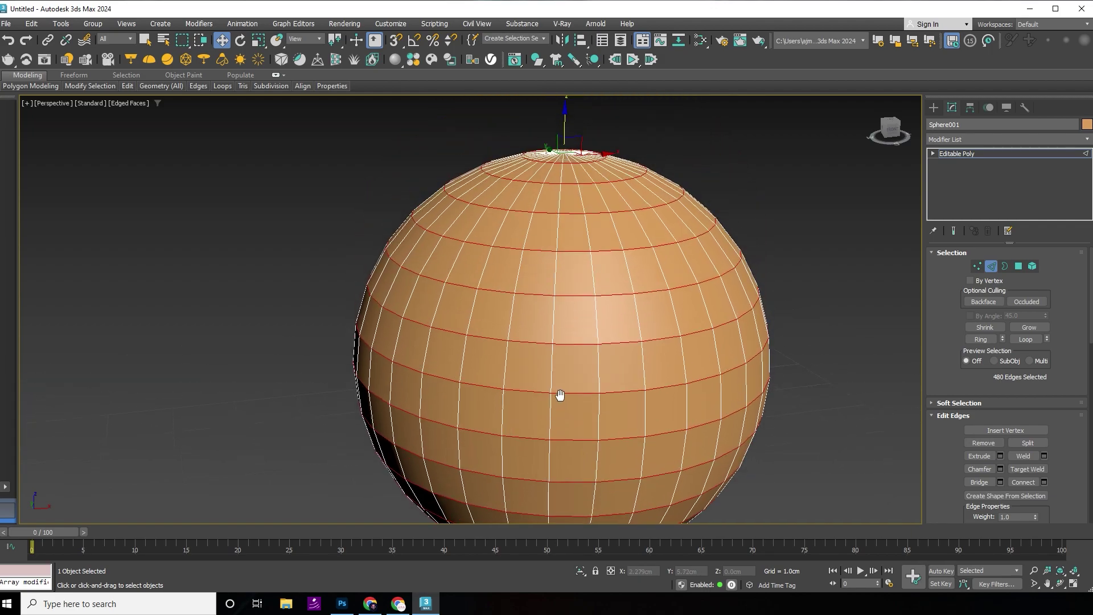
pyautogui.press('f')
pyautogui.scroll(10, 547, 240)
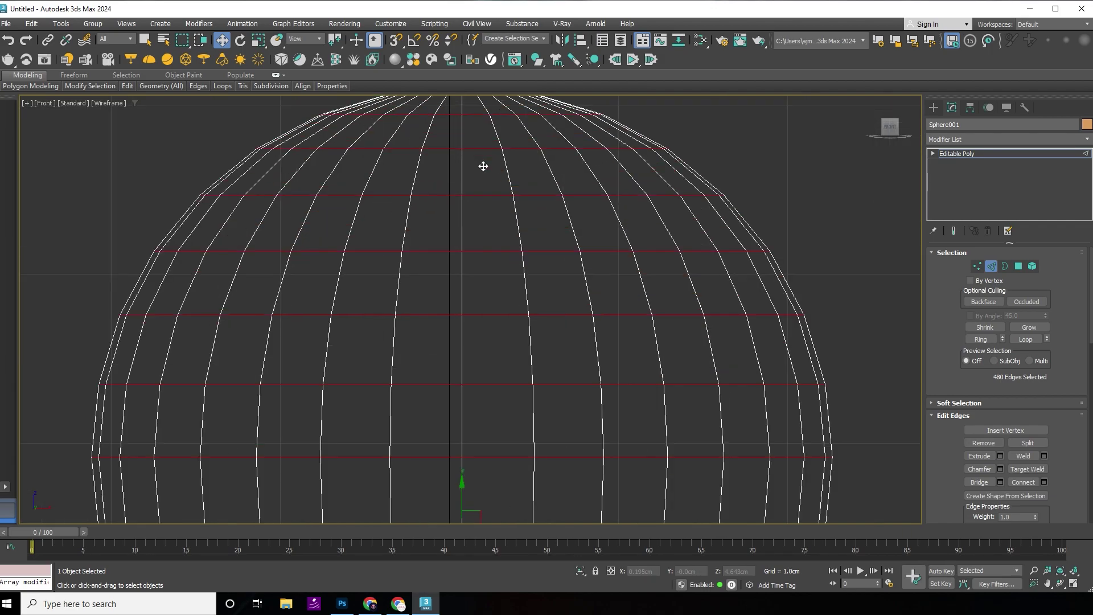
pyautogui.moveTo(483, 166); pyautogui.dragTo(479, 241, button='middle')
# Step: In Polygon mode, loop-select alternating polygon rows across the upper half of the sphere
pyautogui.press('4')
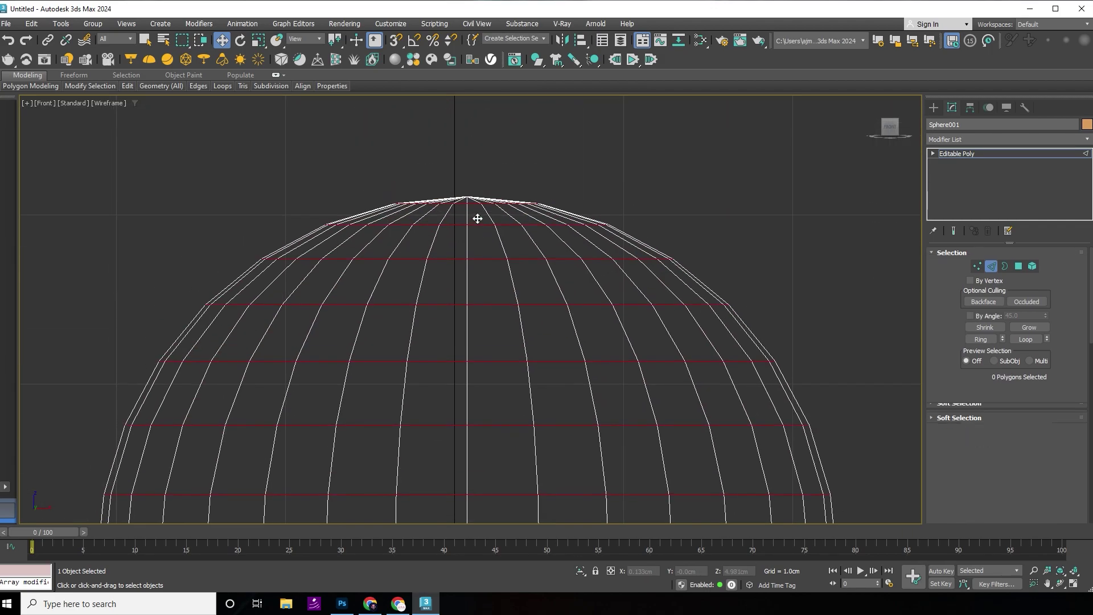
pyautogui.click(477, 217)
pyautogui.keyDown('shift'); pyautogui.click(500, 217); pyautogui.keyUp('shift')
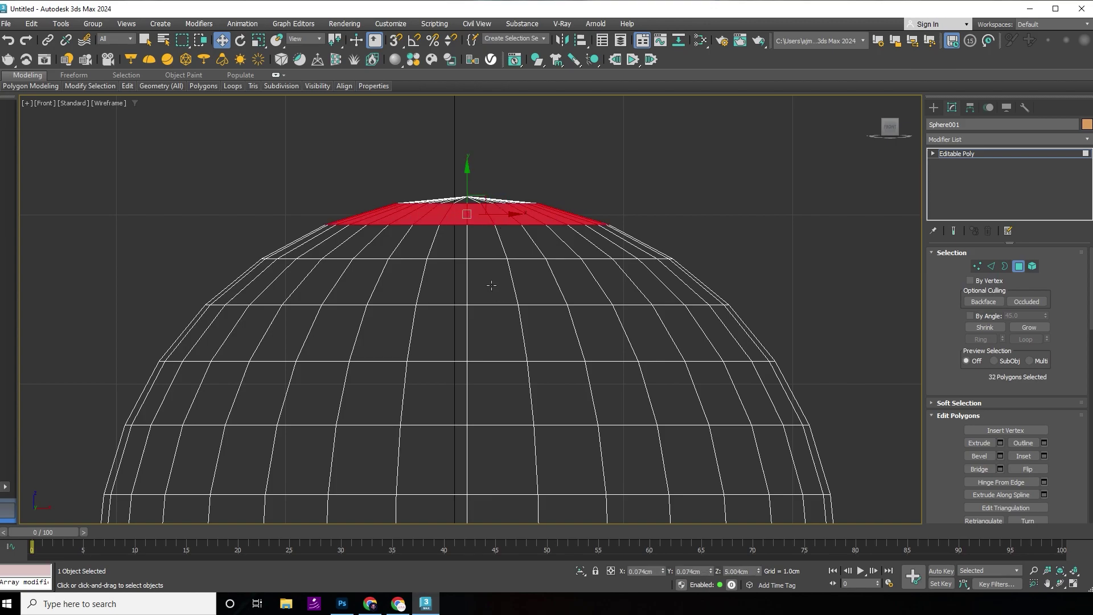
pyautogui.keyDown('ctrl'); pyautogui.click(491, 286); pyautogui.keyUp('ctrl')
pyautogui.keyDown('shift'); pyautogui.click(522, 293); pyautogui.keyUp('shift')
pyautogui.keyDown('ctrl'); pyautogui.click(507, 395); pyautogui.keyUp('ctrl')
pyautogui.keyDown('shift'); pyautogui.click(549, 396); pyautogui.keyUp('shift')
pyautogui.moveTo(549, 397); pyautogui.dragTo(532, 152, button='middle')
pyautogui.keyDown('ctrl'); pyautogui.click(494, 273); pyautogui.keyUp('ctrl')
pyautogui.keyDown('ctrl'); pyautogui.click(532, 273); pyautogui.keyUp('ctrl')
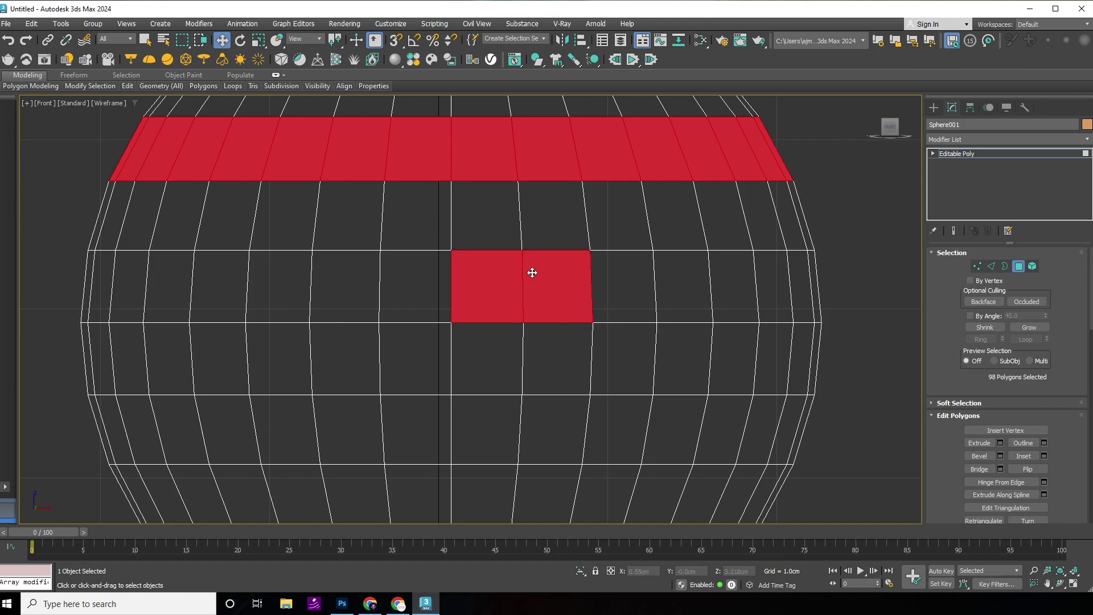
pyautogui.keyDown('shift'); pyautogui.click(597, 283); pyautogui.keyUp('shift')
# Step: Add the alternating rows of the lower half and the bottom cap, totalling 256 polygons
pyautogui.scroll(-2, 606, 291)
pyautogui.moveTo(608, 296); pyautogui.dragTo(632, 200, button='middle')
pyautogui.keyDown('ctrl'); pyautogui.click(591, 297); pyautogui.keyUp('ctrl')
pyautogui.keyDown('shift'); pyautogui.click(546, 290); pyautogui.keyUp('shift')
pyautogui.keyDown('ctrl'); pyautogui.click(540, 373); pyautogui.keyUp('ctrl')
pyautogui.keyDown('shift'); pyautogui.click(578, 376); pyautogui.keyUp('shift')
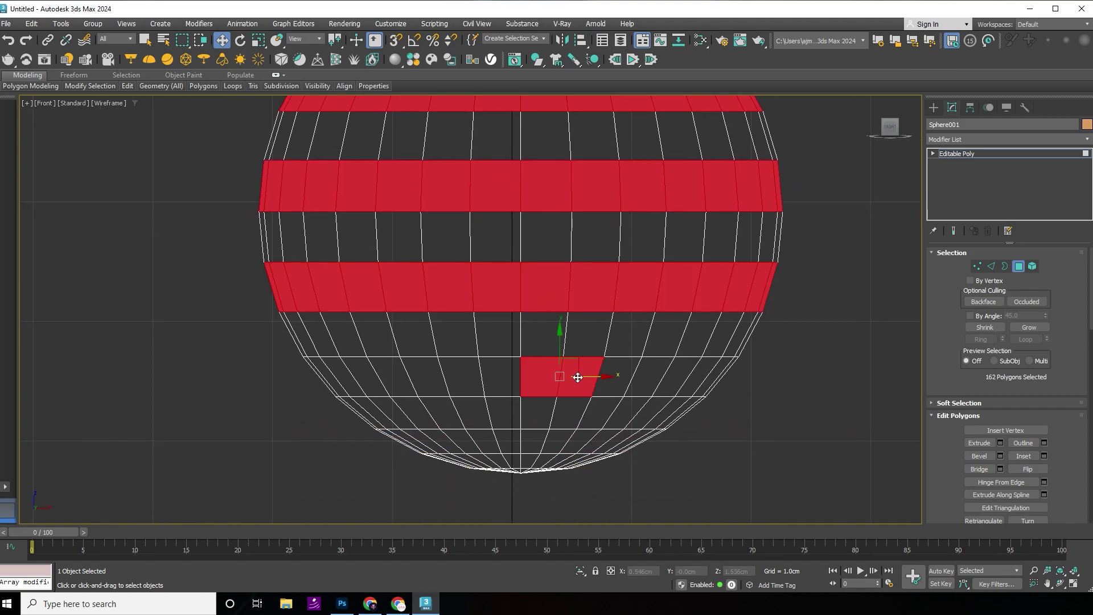
pyautogui.keyDown('ctrl'); pyautogui.click(523, 447); pyautogui.keyUp('ctrl')
pyautogui.keyDown('ctrl'); pyautogui.click(561, 443); pyautogui.keyUp('ctrl')
pyautogui.keyDown('shift'); pyautogui.click(564, 443); pyautogui.keyUp('shift')
pyautogui.scroll(3, 535, 450)
pyautogui.moveTo(535, 487); pyautogui.dragTo(544, 399, button='middle')
pyautogui.keyDown('ctrl'); pyautogui.moveTo(557, 404); pyautogui.dragTo(569, 409); pyautogui.keyUp('ctrl')
pyautogui.scroll(-8, 572, 409)
# Step: Rotate the selected polygon rows 7.5° to offset them, then return to Perspective view
pyautogui.press('e')
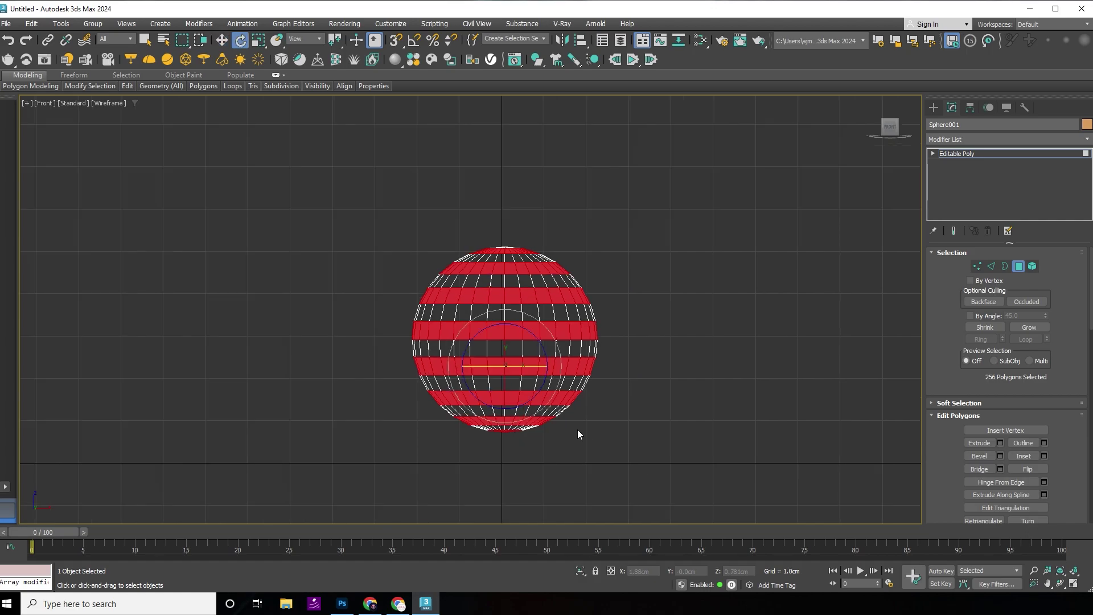
pyautogui.moveTo(523, 364); pyautogui.dragTo(559, 364)
pyautogui.click(666, 374)
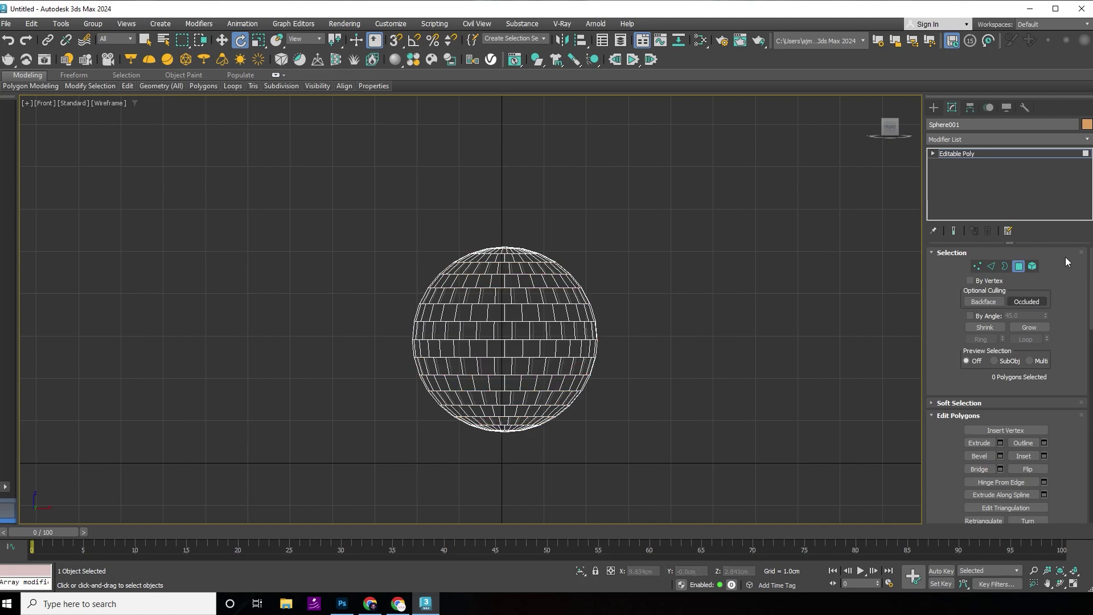
pyautogui.press('p')
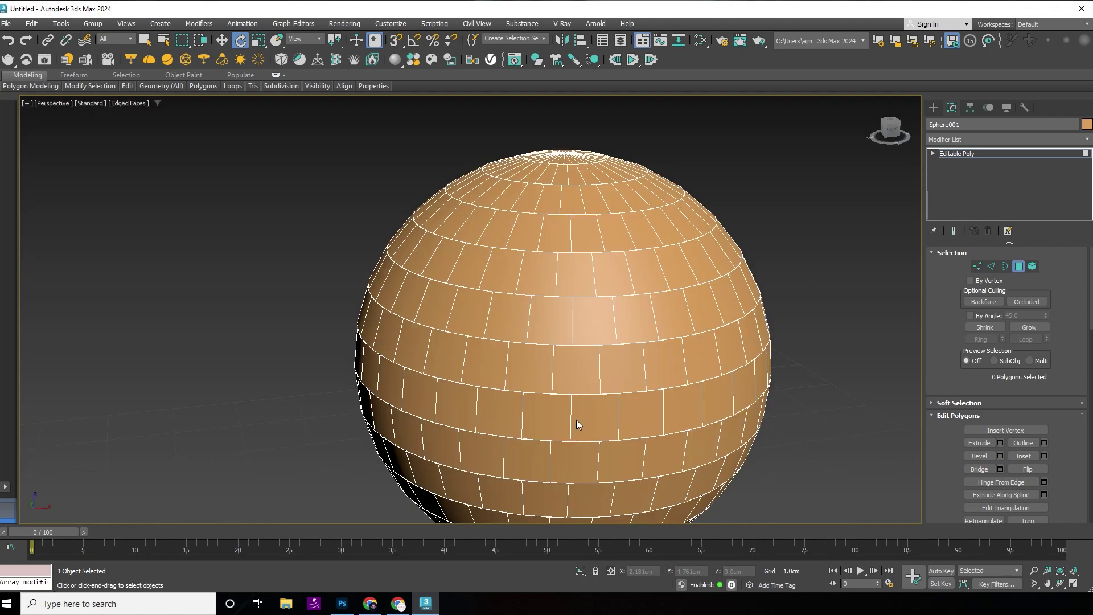
# Step: Convert all polygons to edges and split the mesh along every edge
pyautogui.hotkey('ctrl', 'a')
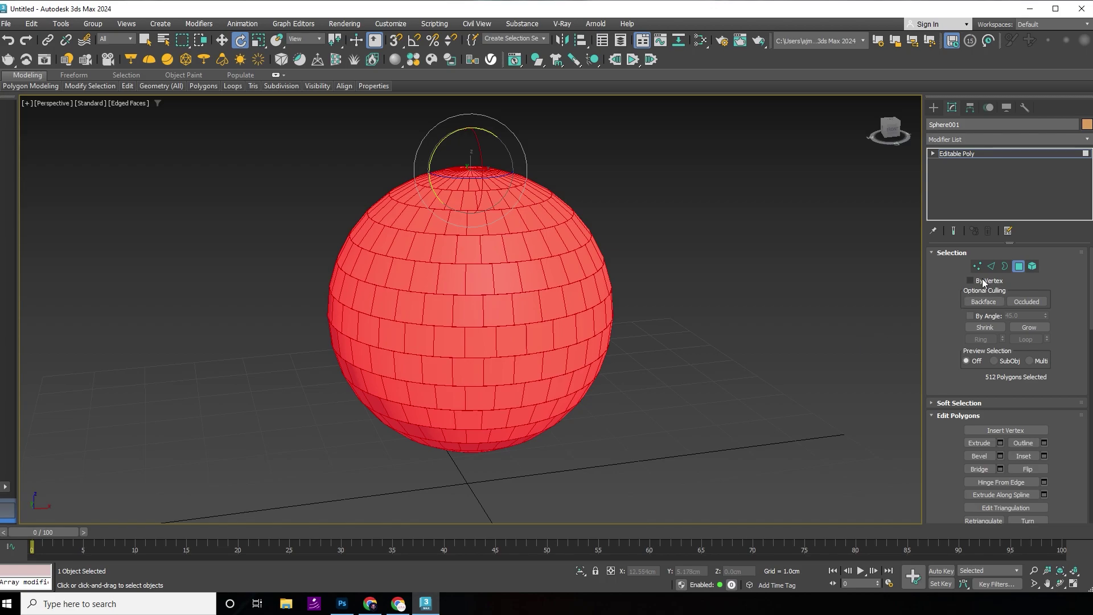
pyautogui.click(993, 265)
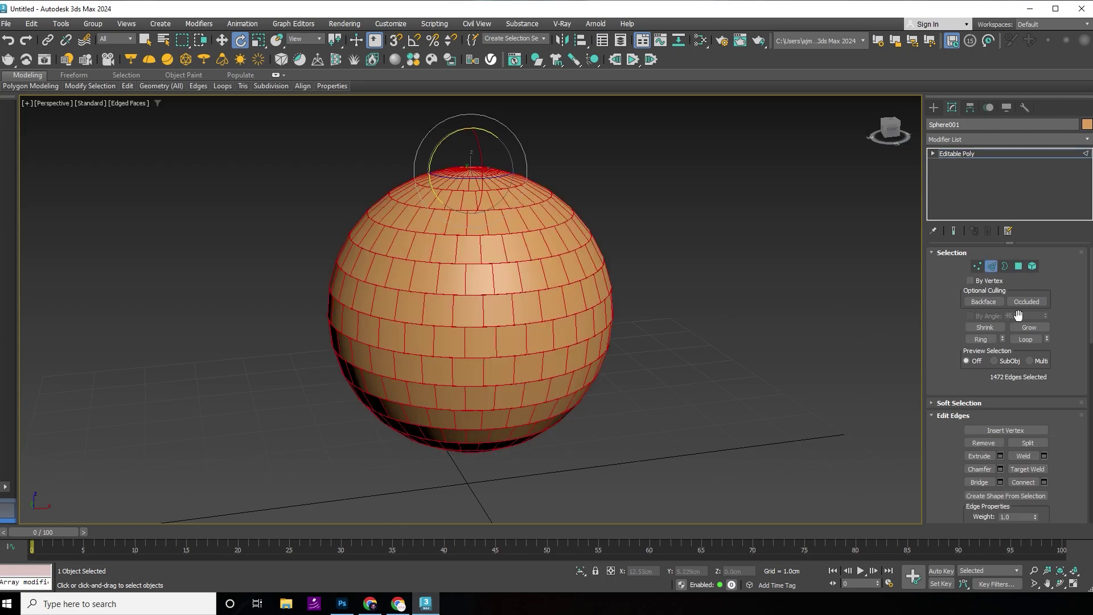
pyautogui.click(1023, 445)
# Step: Select all 512 polygons and uniformly scale each tile to 98%
pyautogui.click(1018, 267)
pyautogui.hotkey('ctrl', 'a')
pyautogui.click(525, 299)
pyautogui.press('r')
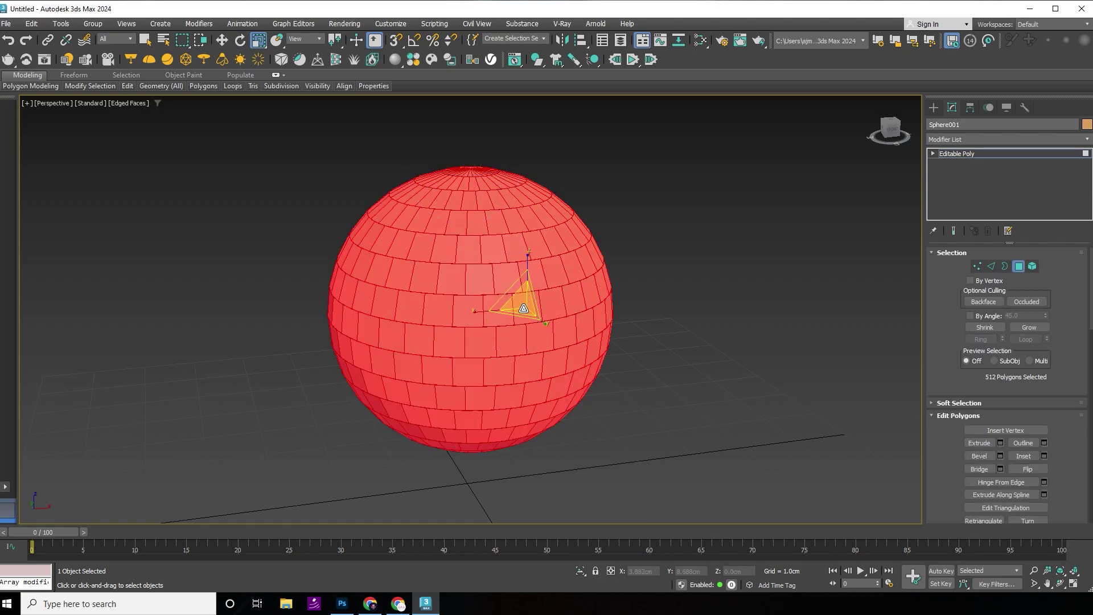
pyautogui.moveTo(525, 307); pyautogui.dragTo(537, 312)
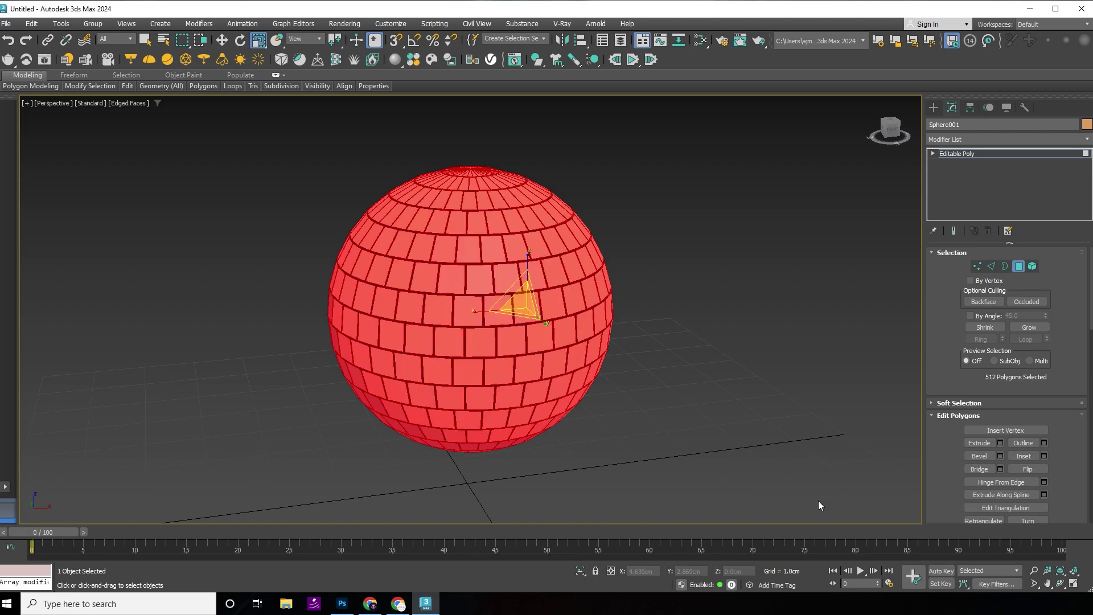
pyautogui.click(1086, 154)
# Step: Add a Shell modifier with Outer Amount 0.05cm and reselect the disco ball
pyautogui.click(1076, 139)
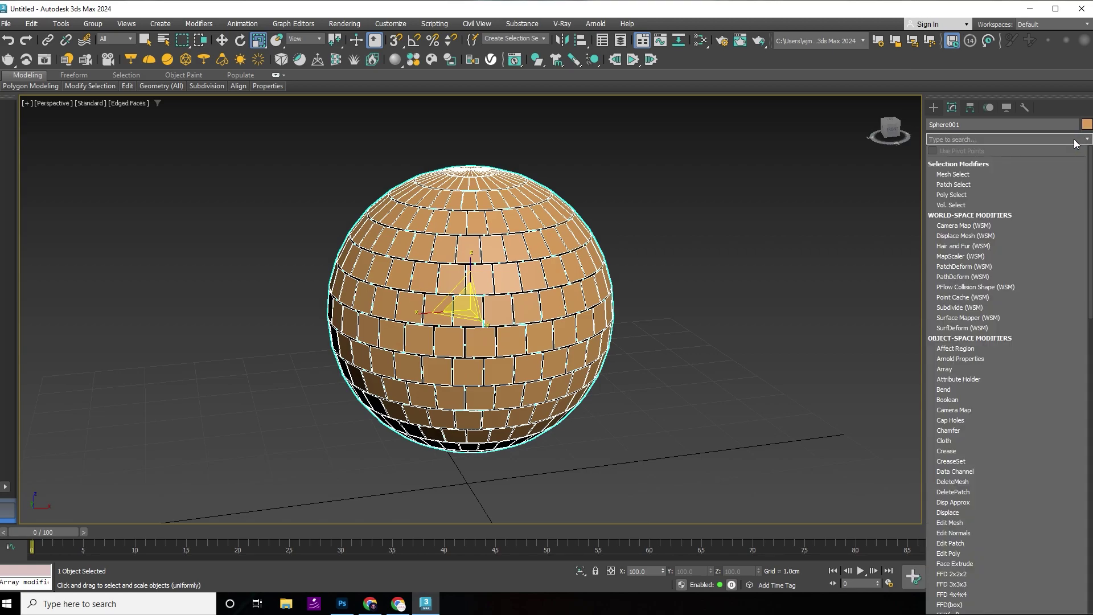
pyautogui.write('she')
pyautogui.press('Return')
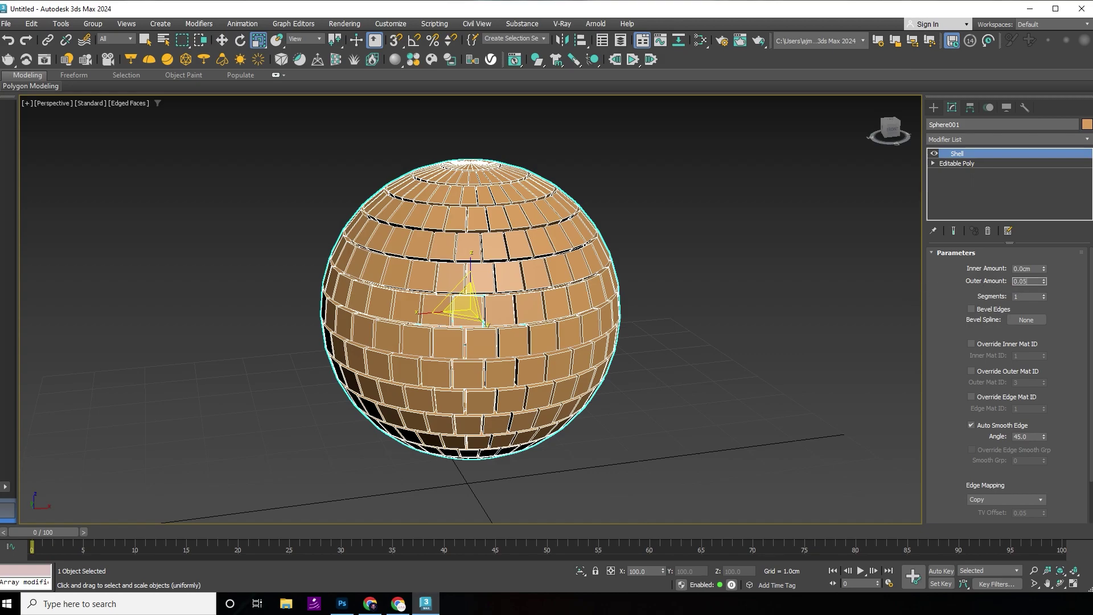
pyautogui.press('Return')
pyautogui.click(811, 342)
pyautogui.keyDown('alt'); pyautogui.moveTo(811, 341); pyautogui.dragTo(563, 311, button='middle'); pyautogui.keyUp('alt')
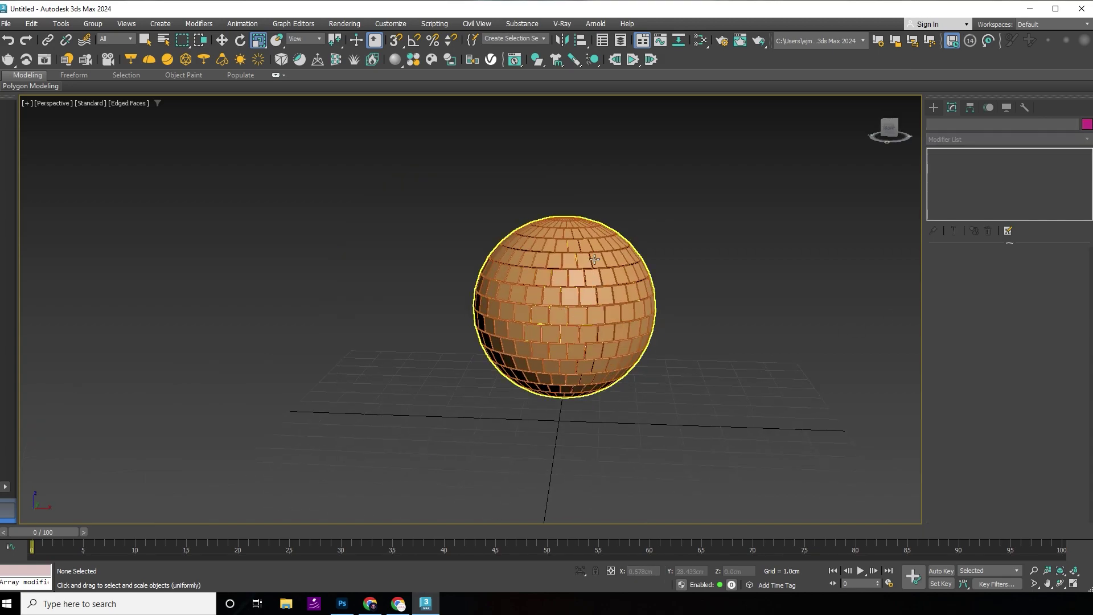
pyautogui.click(595, 315)
# Step: Open the Slate Material Editor and run an Arnold test render of the untextured tiled ball
pyautogui.press('m')
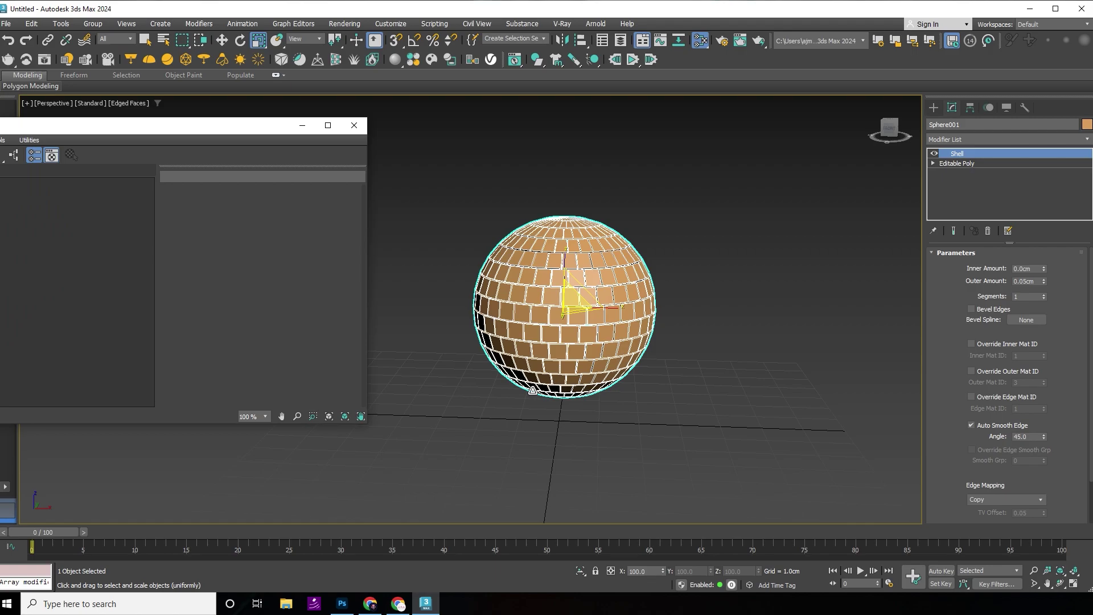
pyautogui.moveTo(178, 127); pyautogui.dragTo(361, 117)
pyautogui.click(763, 41)
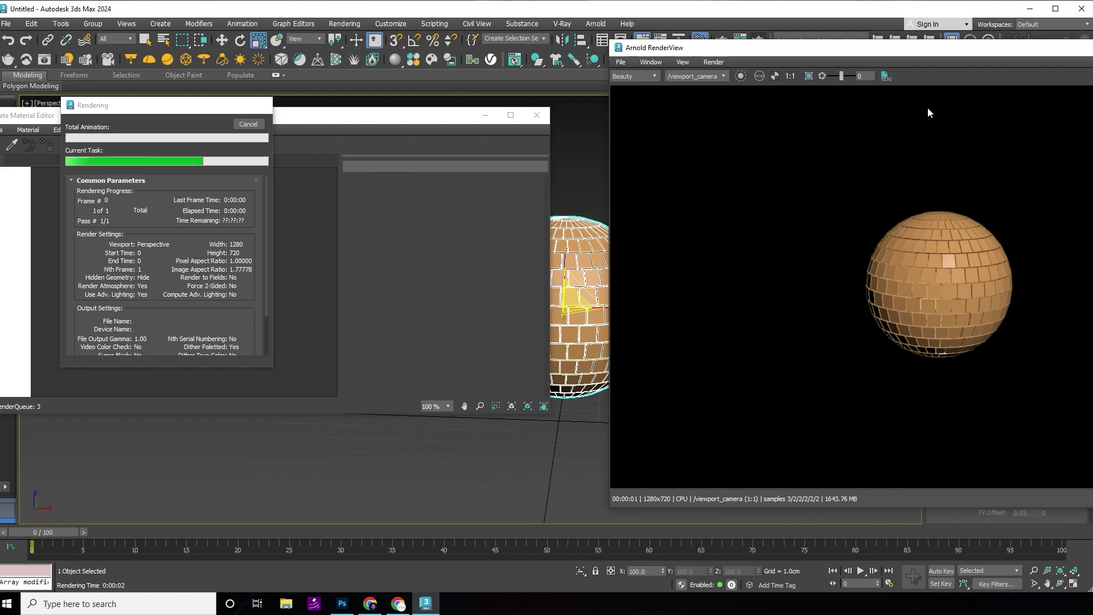
pyautogui.moveTo(973, 52); pyautogui.dragTo(897, 58)
pyautogui.click(183, 248)
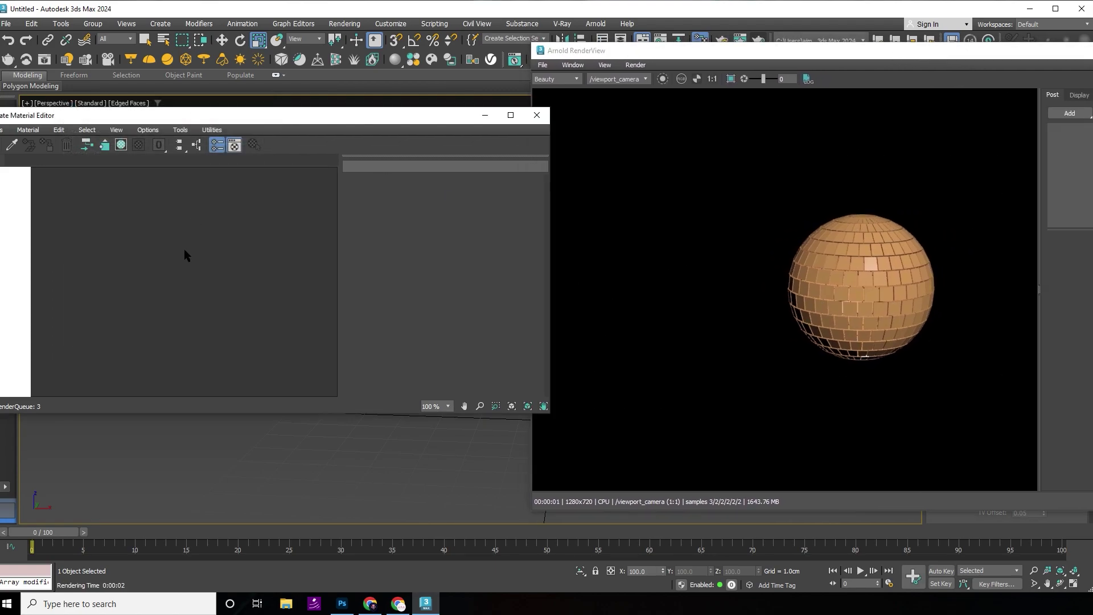
# Step: Create a Physical Material, assign it to the sphere, and apply its Silver preset
pyautogui.rightClick(149, 181)
pyautogui.moveTo(183, 187)
pyautogui.moveTo(295, 188)
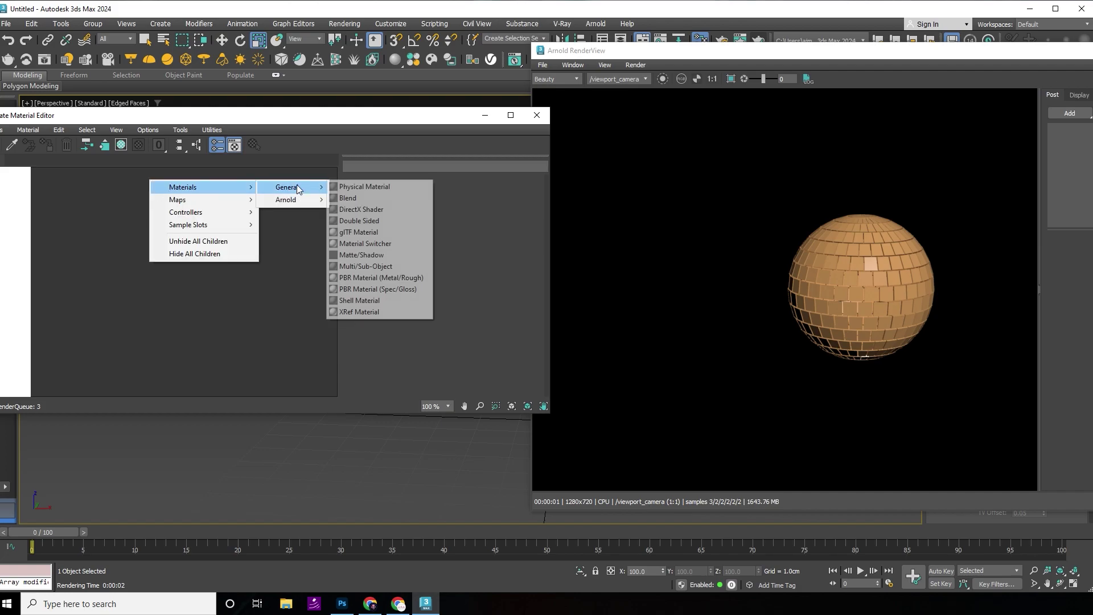
pyautogui.click(362, 186)
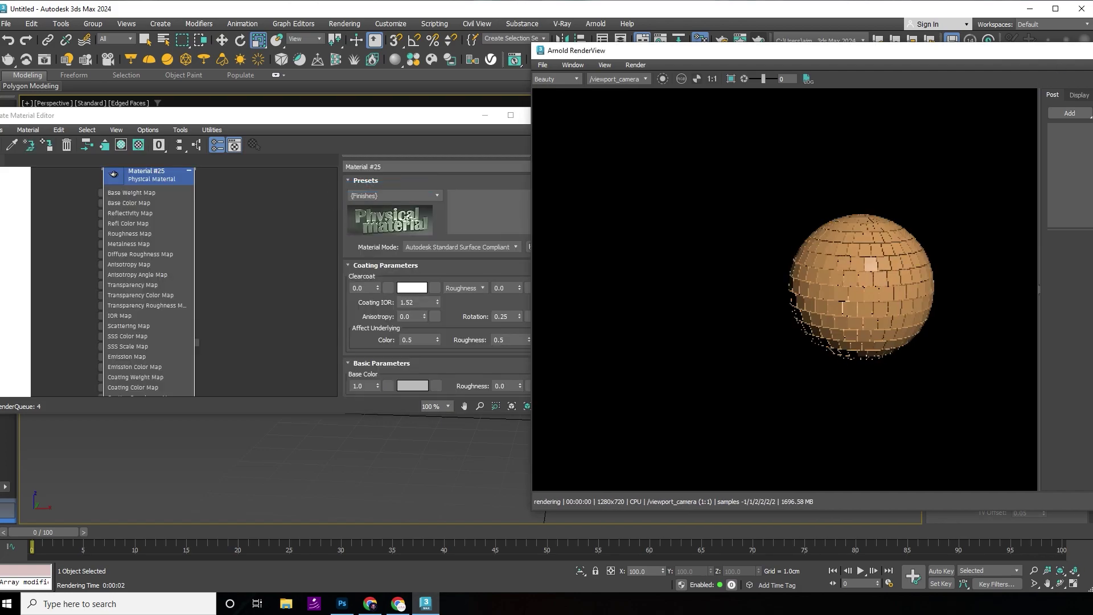
pyautogui.rightClick(162, 190)
pyautogui.click(190, 209)
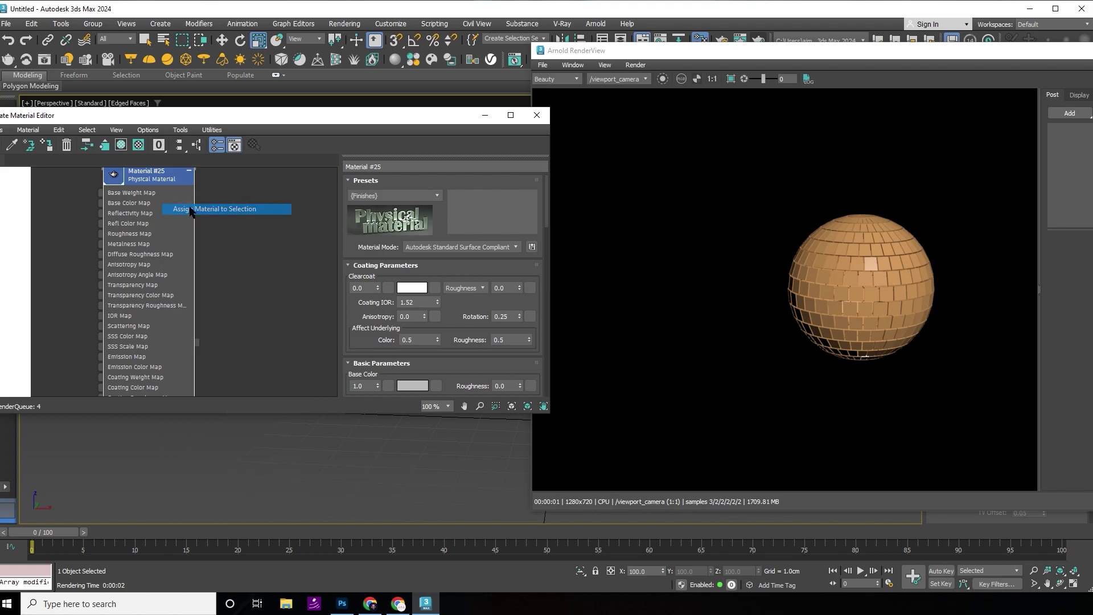
pyautogui.click(363, 196)
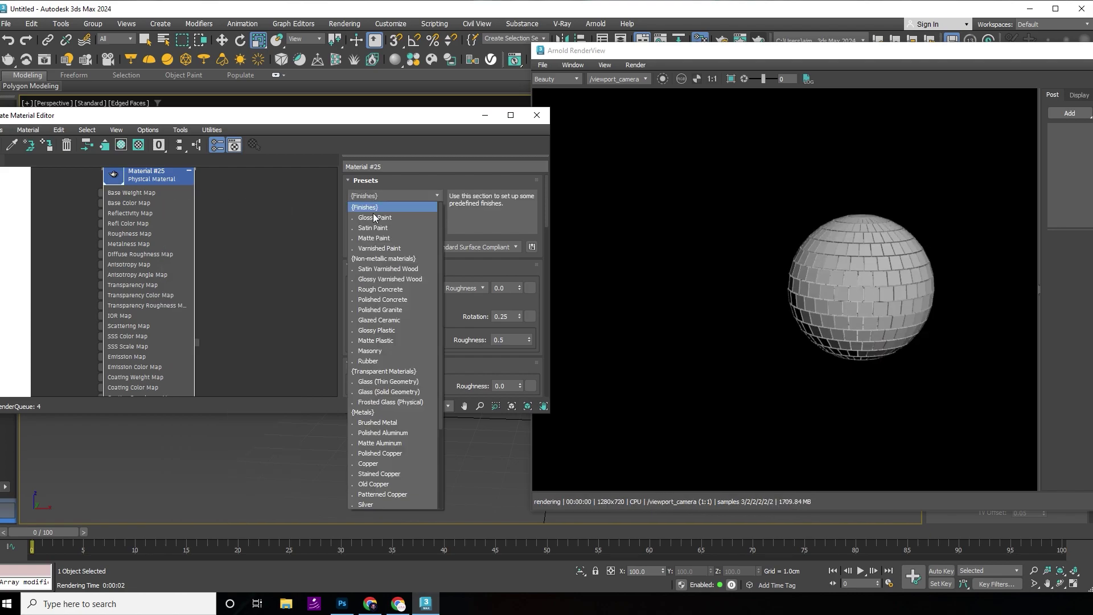
pyautogui.click(384, 503)
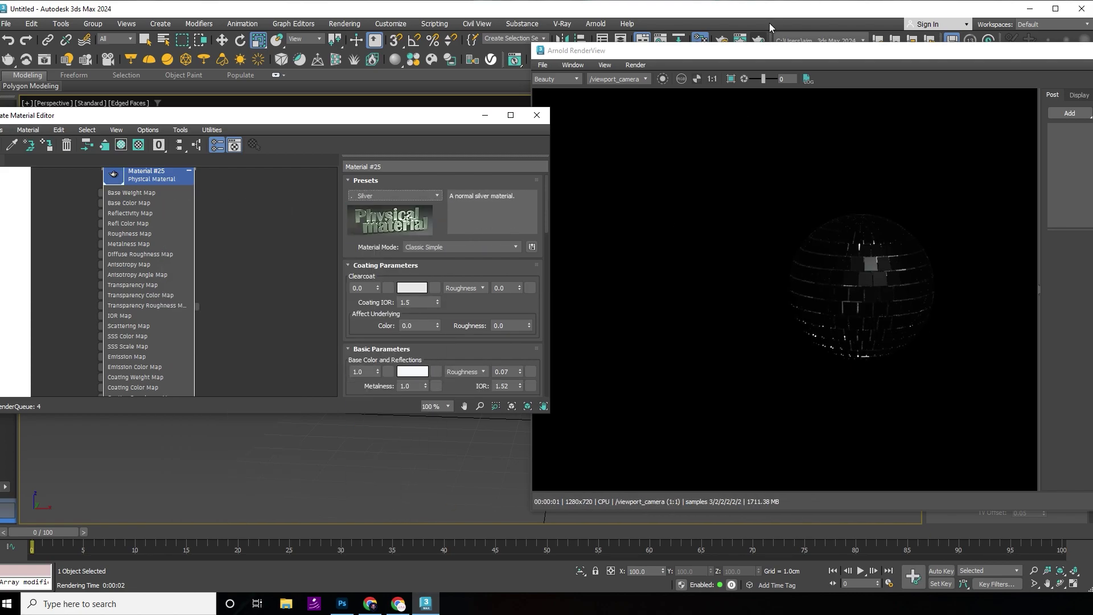
pyautogui.click(344, 23)
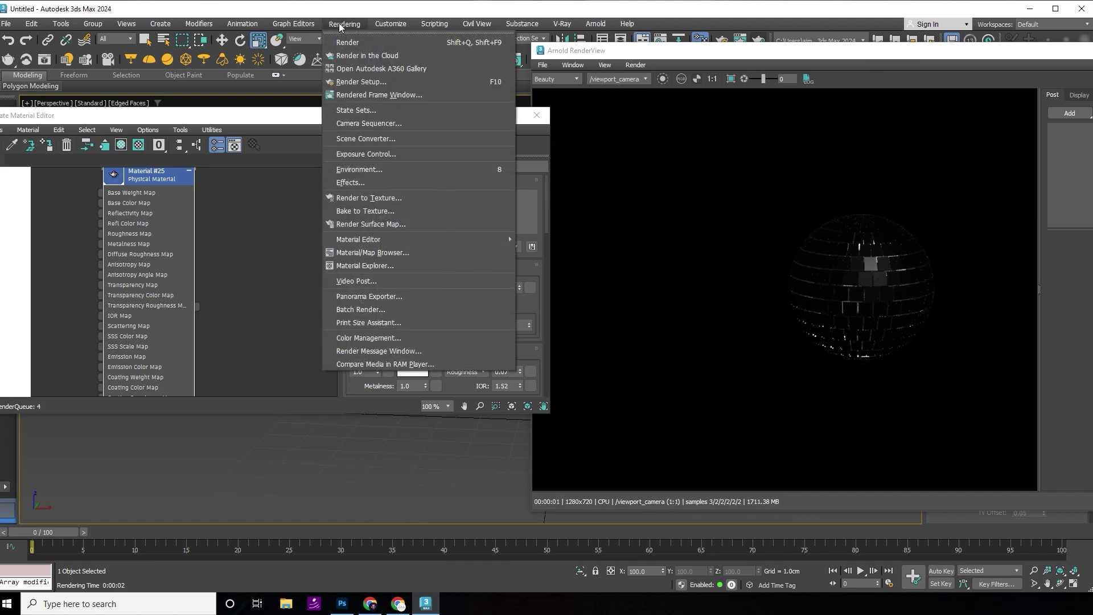
# Step: Set the environment map to an HDRI Environment loaded from Downloads/circus_arena_1k.exr
pyautogui.click(364, 169)
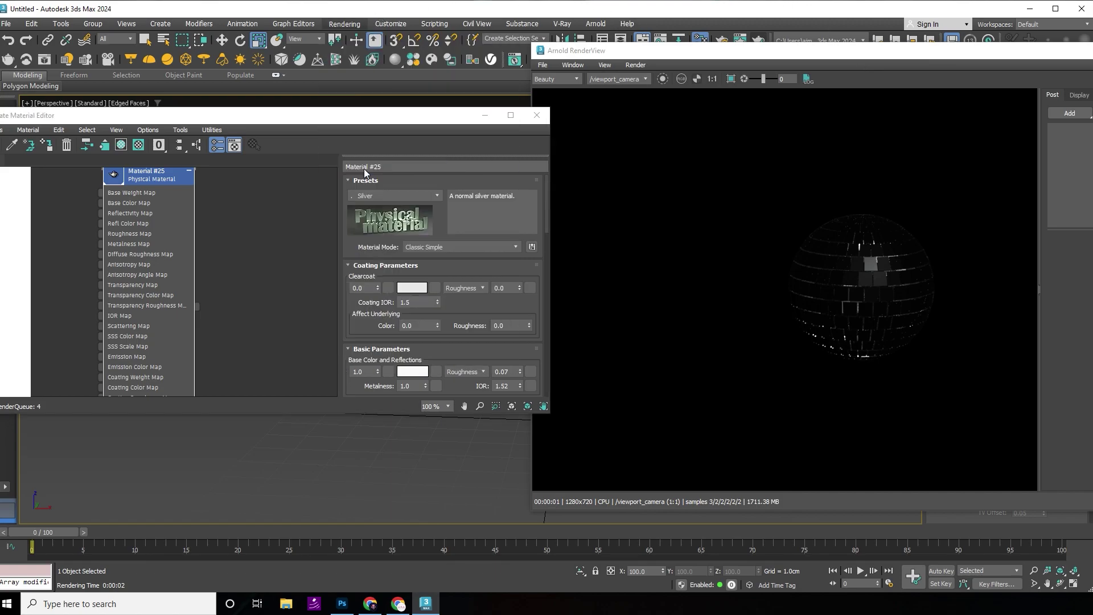
pyautogui.click(669, 222)
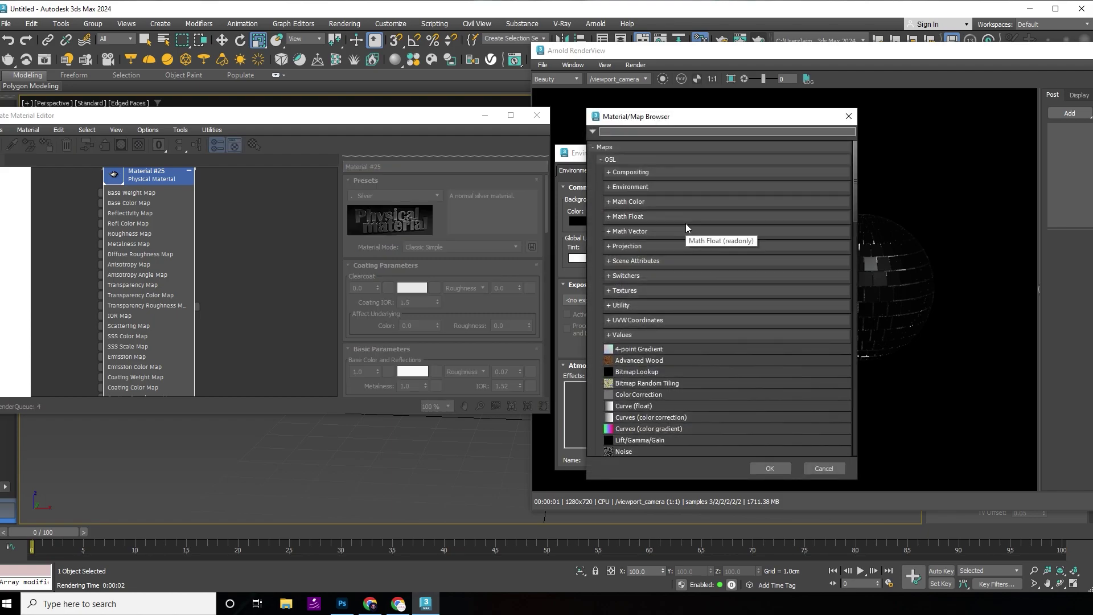
pyautogui.write('hdr')
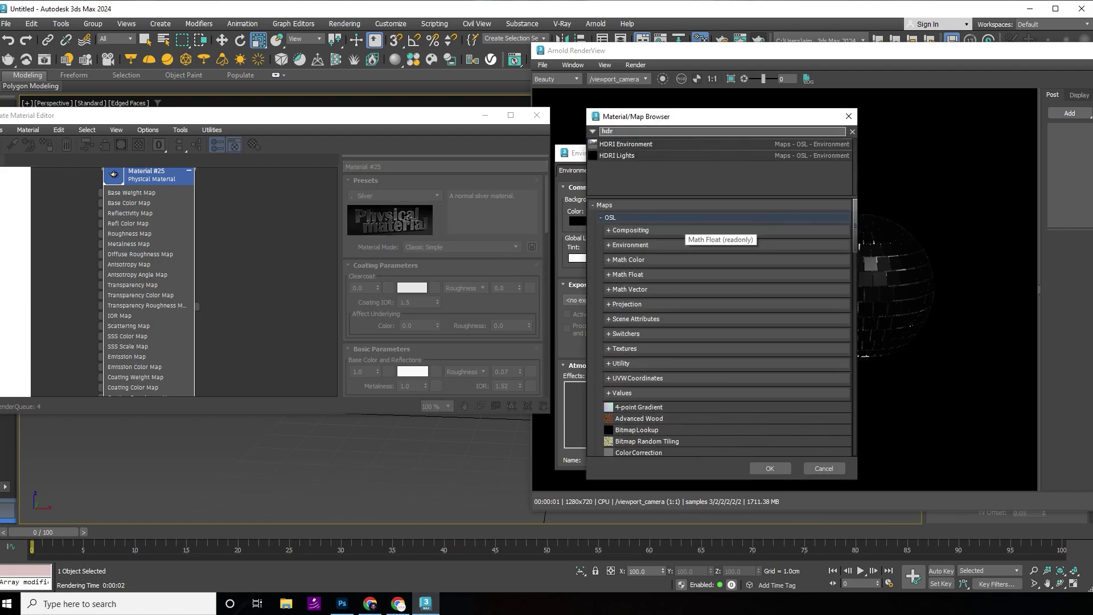
pyautogui.doubleClick(692, 144)
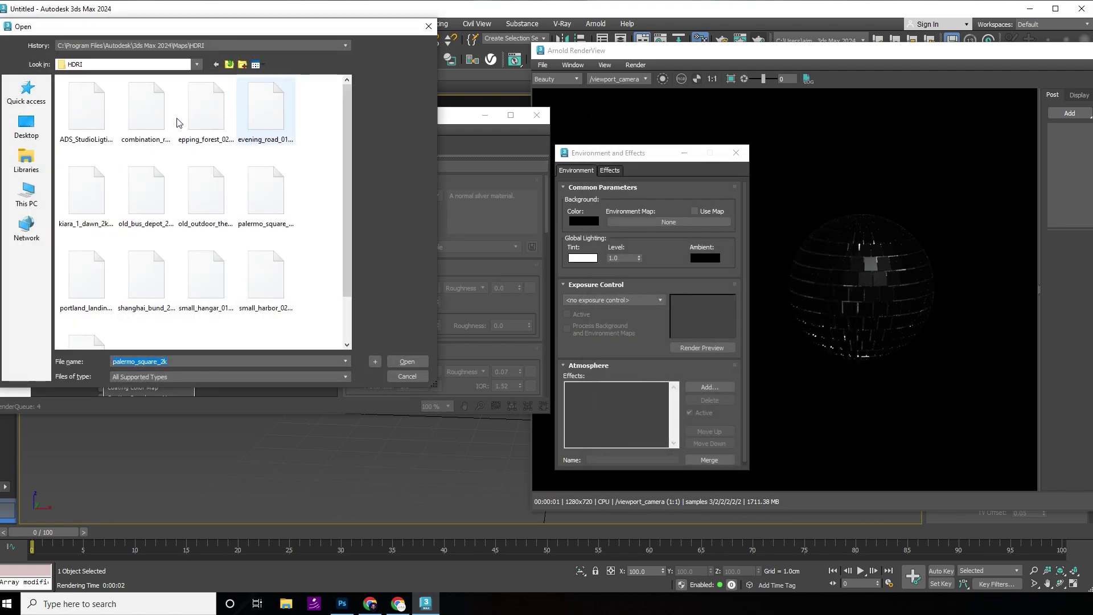
pyautogui.click(26, 197)
pyautogui.doubleClick(231, 143)
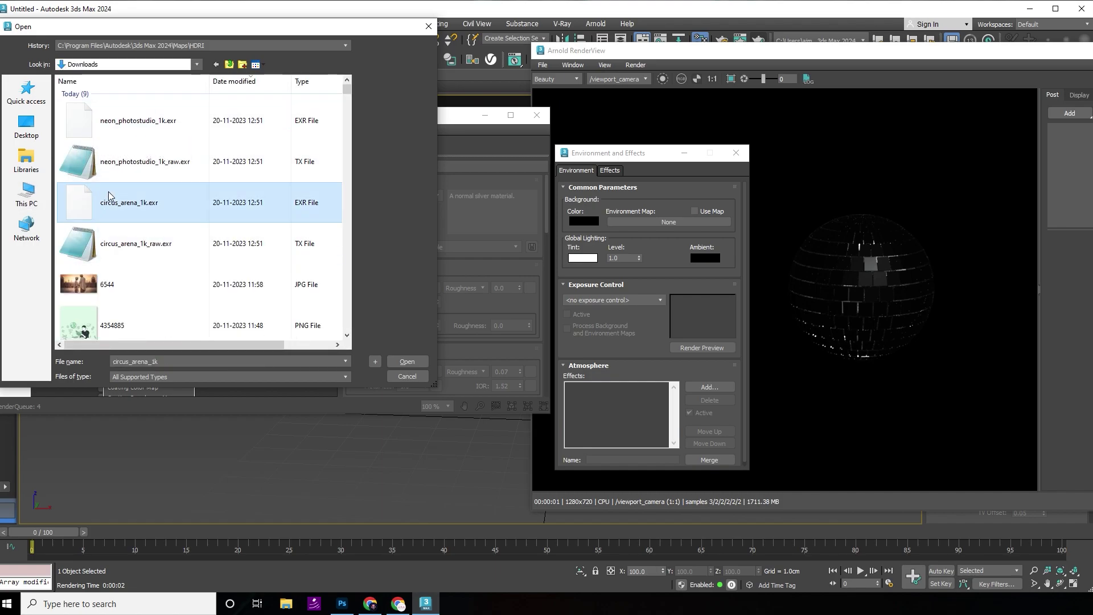
pyautogui.doubleClick(100, 201)
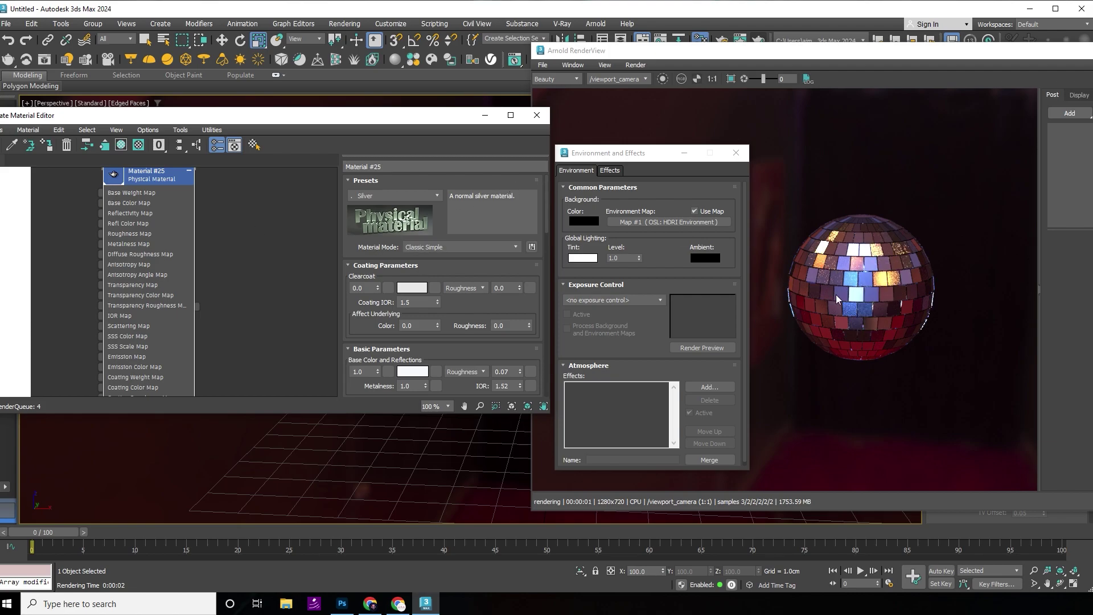
# Step: Instance the HDRI map into Slate and set Rotation 51 and Exposure 0.329
pyautogui.moveTo(678, 226); pyautogui.dragTo(278, 242)
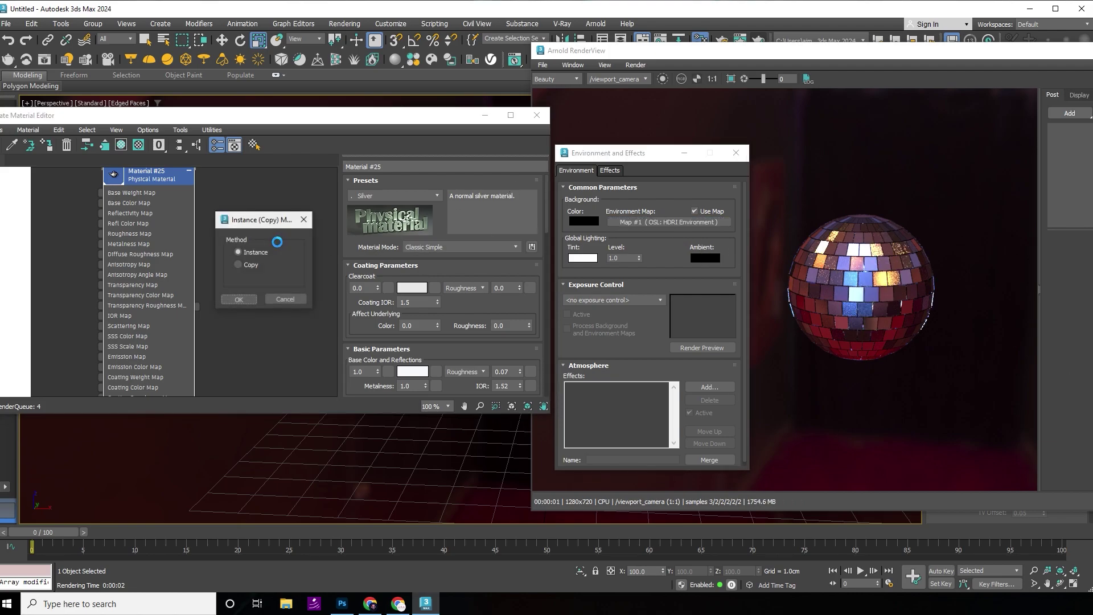
pyautogui.click(238, 300)
pyautogui.scroll(-3, 406, 300)
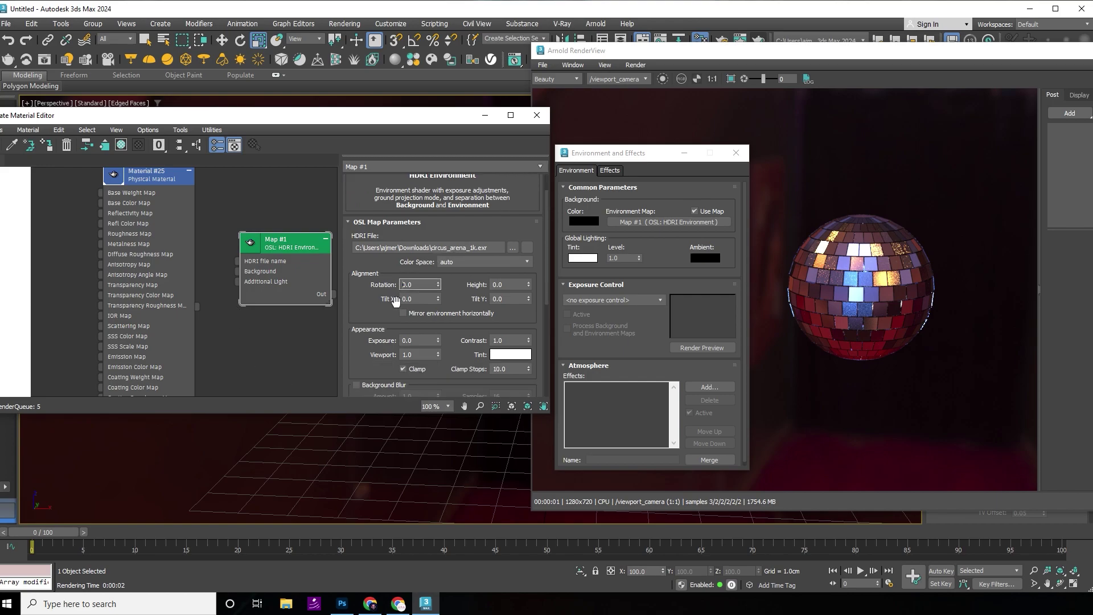
pyautogui.moveTo(440, 253); pyautogui.dragTo(437, 222)
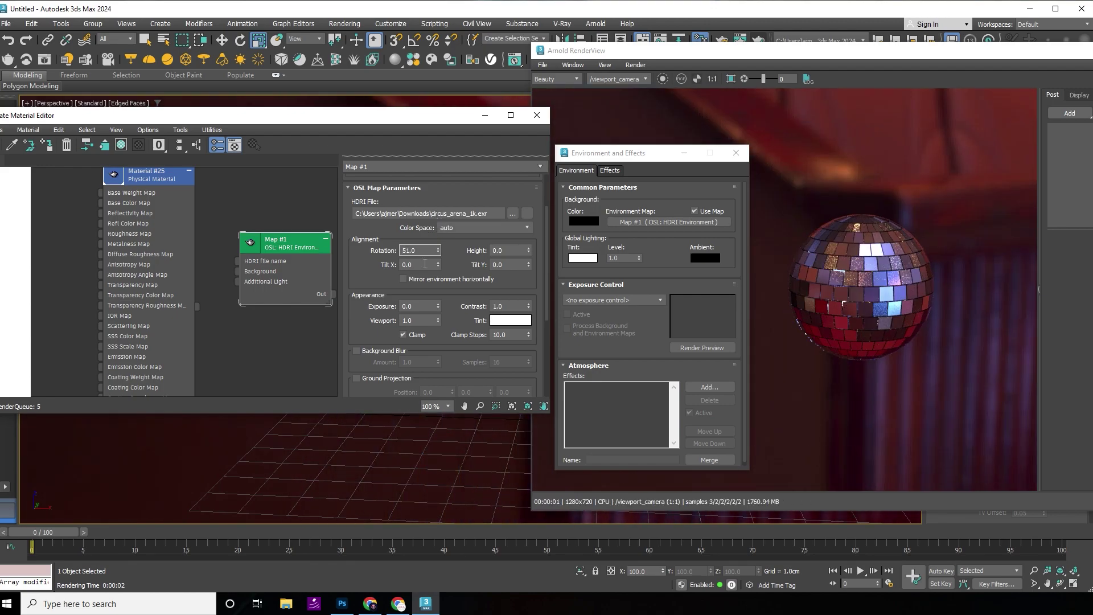
pyautogui.moveTo(439, 310); pyautogui.dragTo(442, 288)
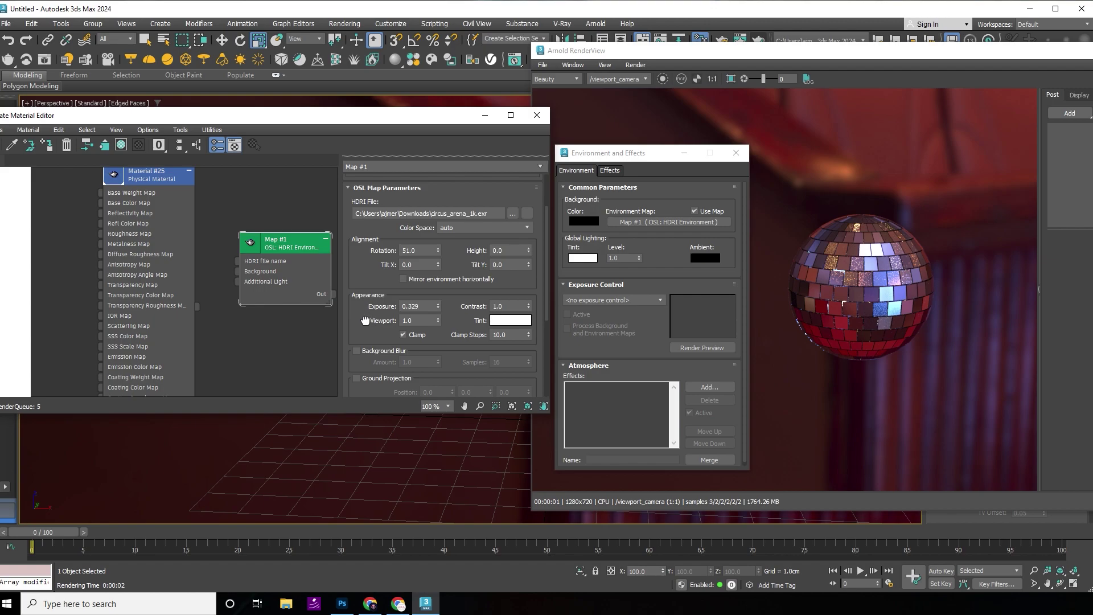
# Step: Enable Use Custom Background for a plain black backdrop and tidy the node graph
pyautogui.scroll(-2, 388, 331)
pyautogui.click(357, 371)
pyautogui.moveTo(927, 305); pyautogui.dragTo(871, 309, button='middle')
pyautogui.scroll(-4, 374, 338)
pyautogui.click(358, 327)
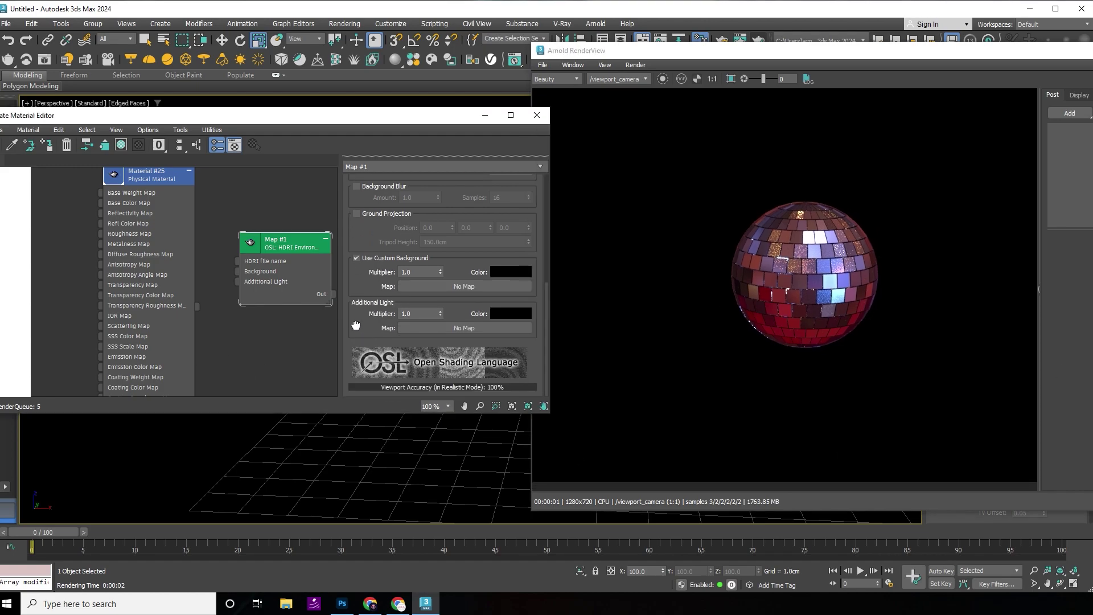
pyautogui.moveTo(277, 243); pyautogui.dragTo(243, 186)
# Step: Set the Arnold Scene Atmosphere to Atmosphere Volume in Render Setup
pyautogui.click(531, 17)
pyautogui.moveTo(724, 42); pyautogui.dragTo(729, 62)
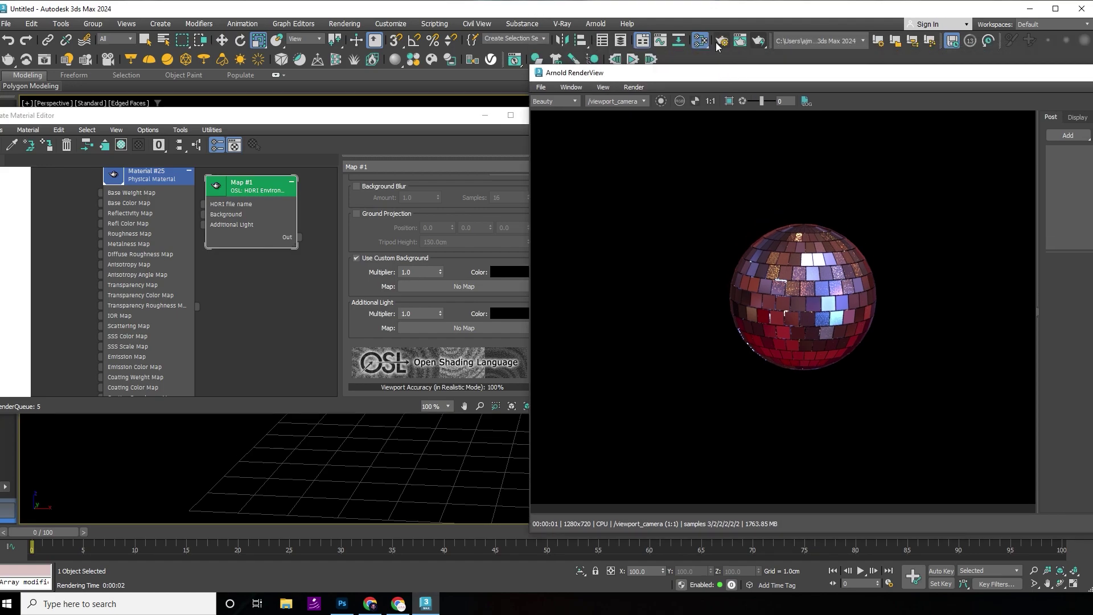
pyautogui.press('F10')
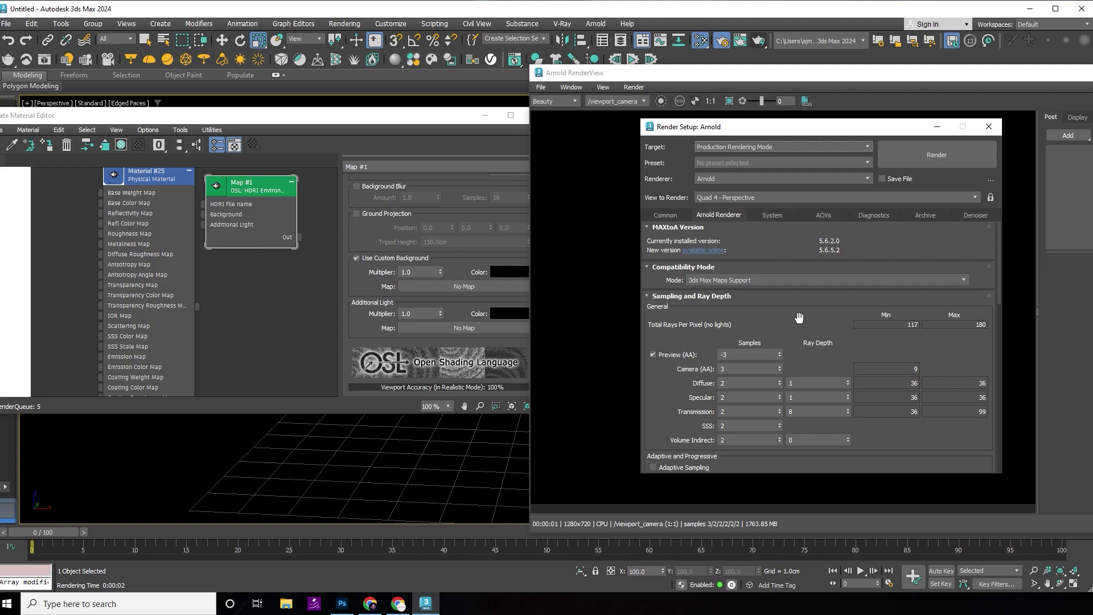
pyautogui.scroll(-5, 797, 319)
pyautogui.moveTo(776, 413); pyautogui.dragTo(781, 229)
pyautogui.click(793, 291)
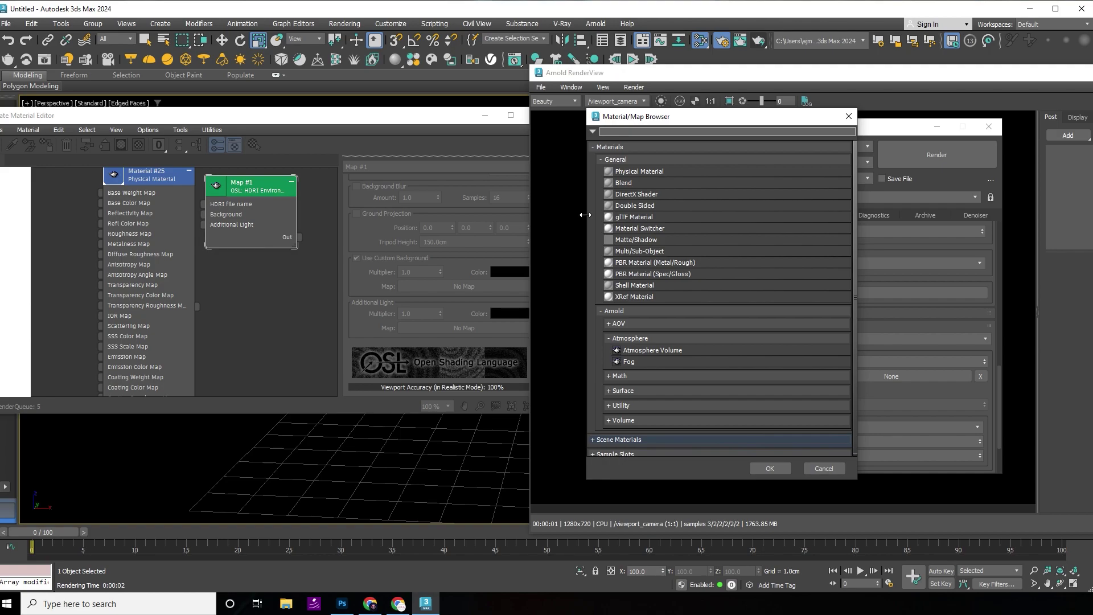
pyautogui.doubleClick(638, 350)
# Step: Instance the Atmosphere Volume into Slate, set Density 0.1, and close the editors
pyautogui.moveTo(827, 295); pyautogui.dragTo(259, 280)
pyautogui.click(241, 301)
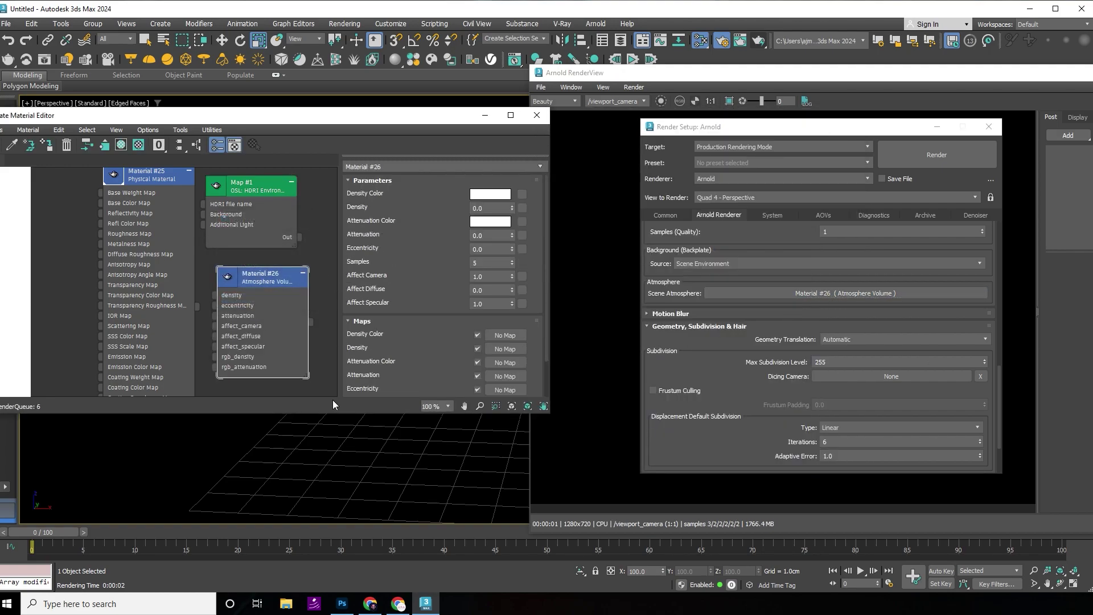
pyautogui.click(936, 128)
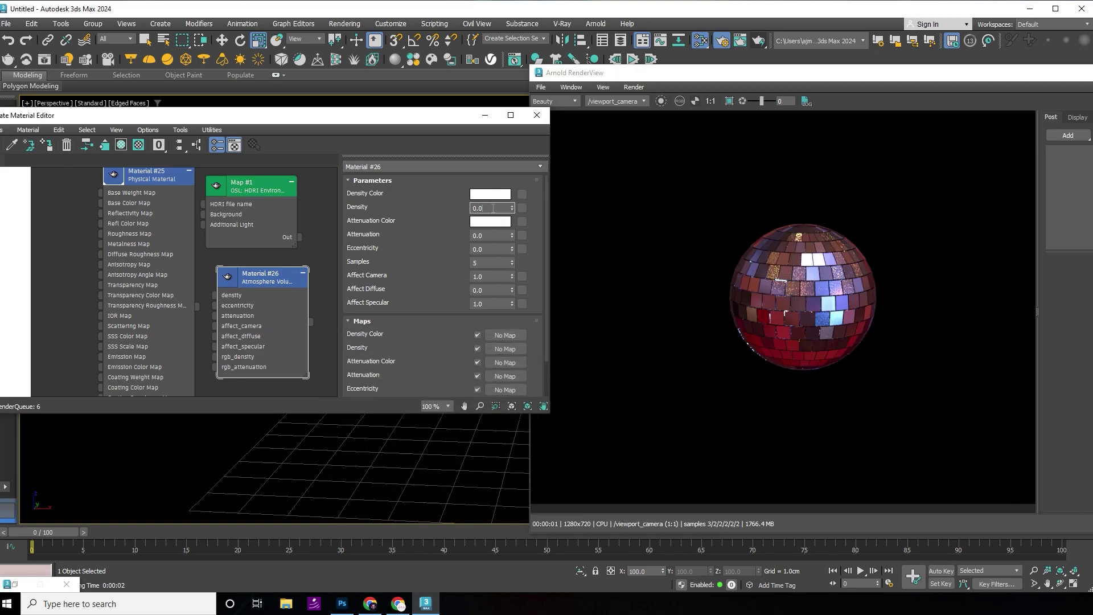
pyautogui.press('Return')
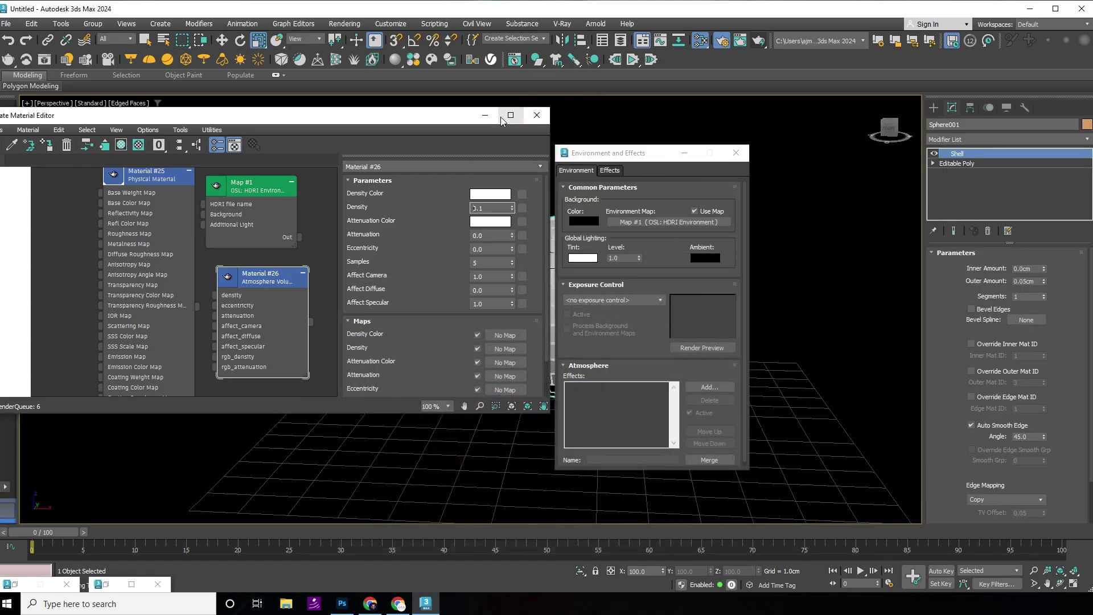
pyautogui.click(480, 124)
pyautogui.click(480, 122)
pyautogui.click(736, 153)
# Step: Create an Arnold light on the grid
pyautogui.click(934, 107)
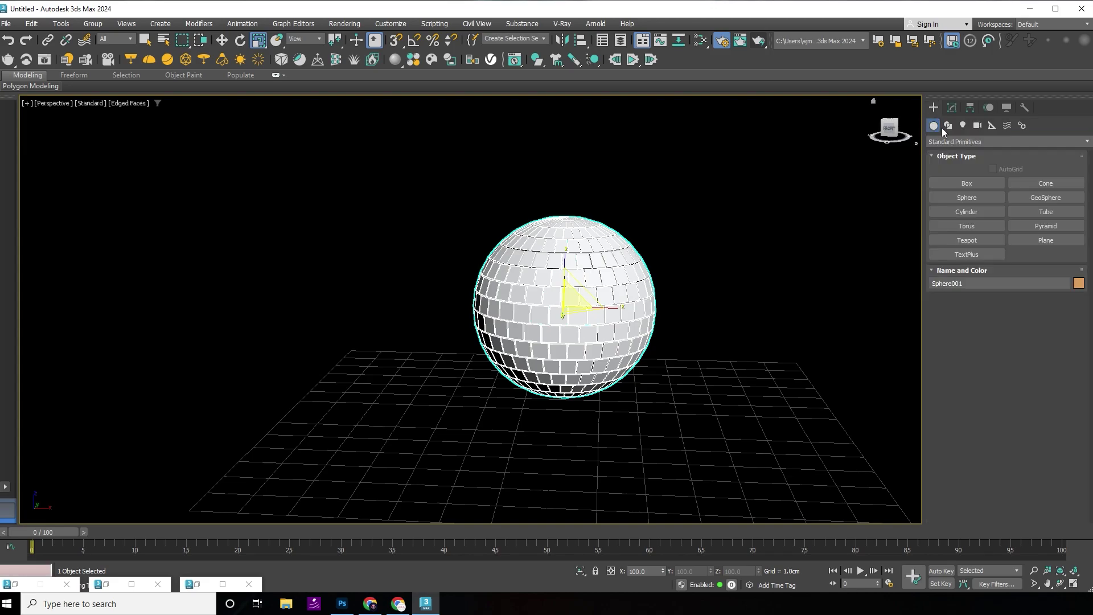
pyautogui.click(961, 126)
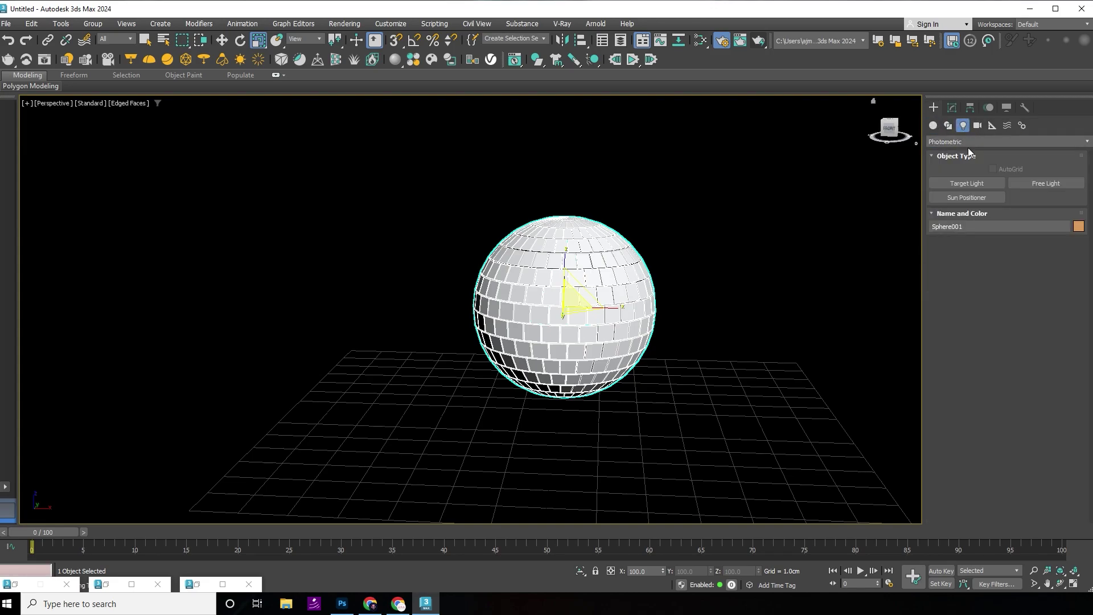
pyautogui.click(967, 143)
pyautogui.click(965, 182)
pyautogui.click(1009, 184)
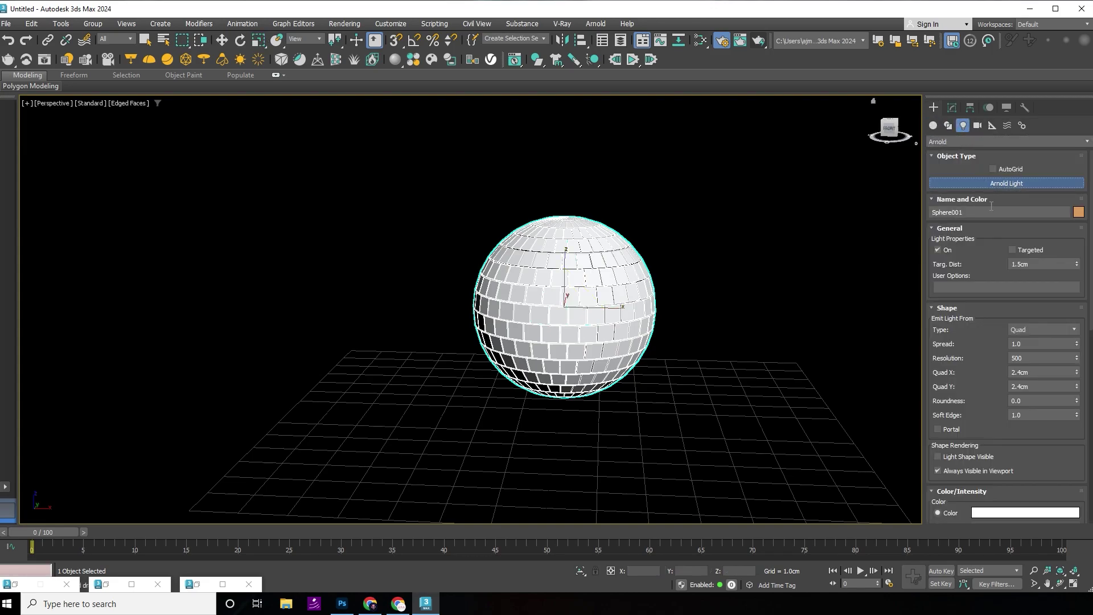
pyautogui.click(666, 426)
pyautogui.press('w')
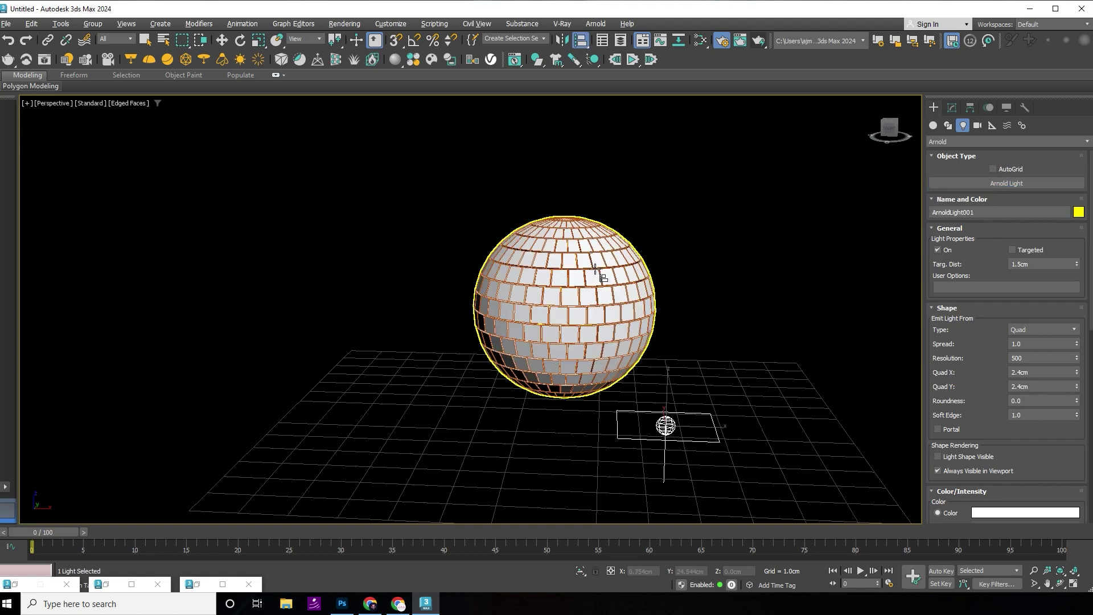
# Step: Align the light to the disco ball's centre, make it a 0.5cm point light, and restore the Material Editor
pyautogui.hotkey('alt', 'a')
pyautogui.click(588, 277)
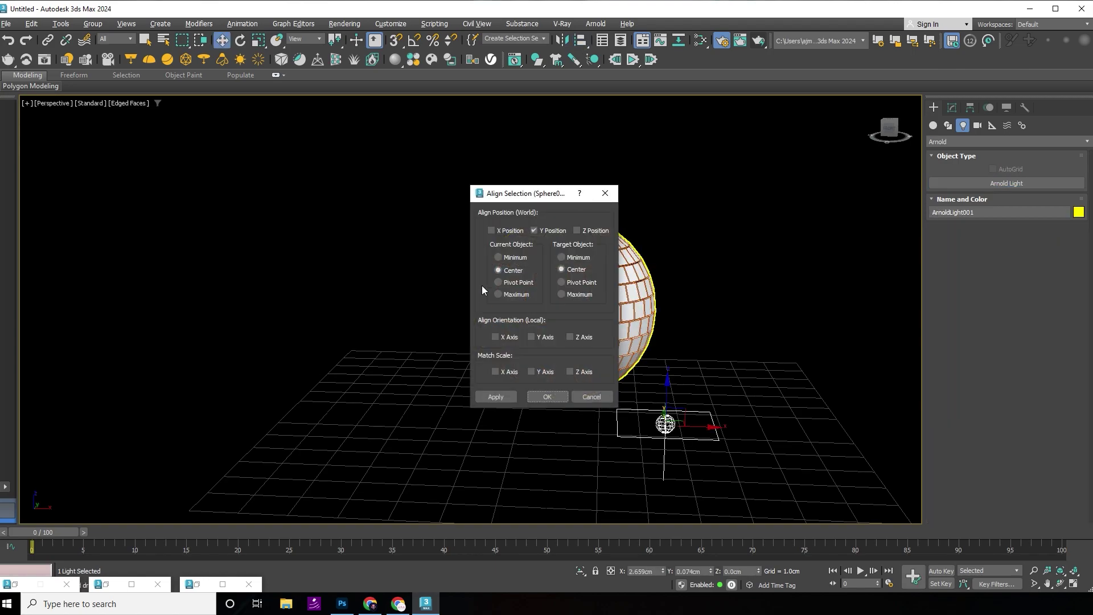
pyautogui.click(505, 231)
pyautogui.click(594, 231)
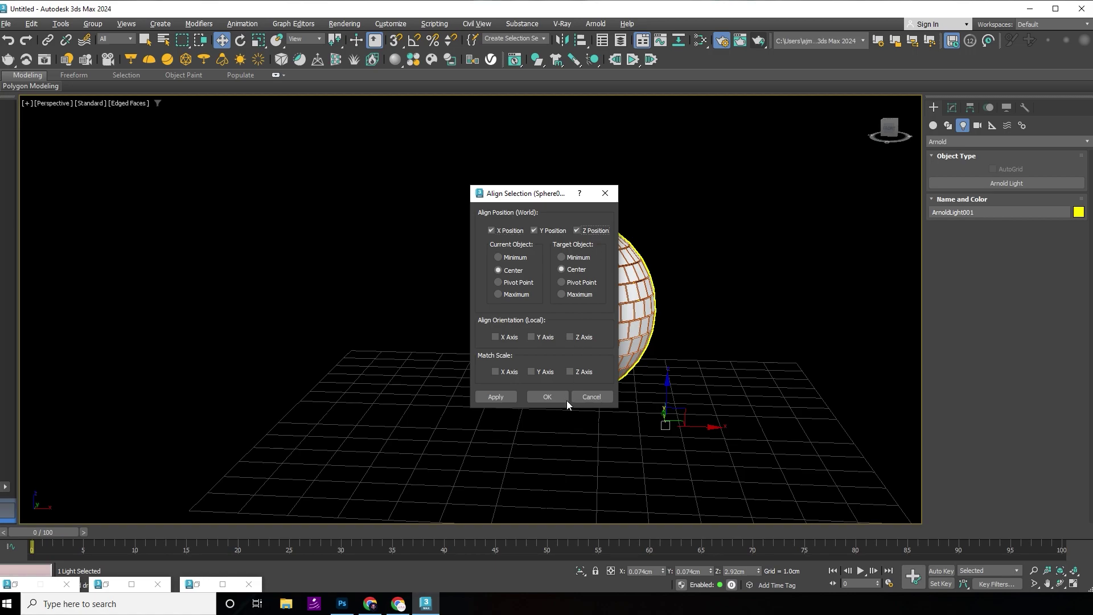
pyautogui.click(541, 393)
pyautogui.click(945, 106)
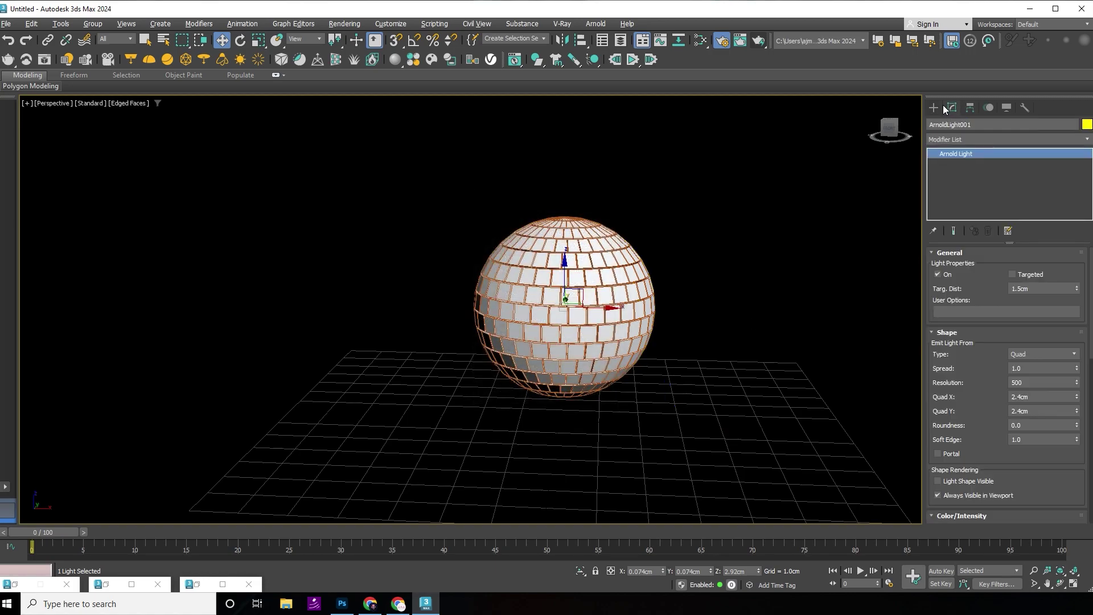
pyautogui.click(1022, 354)
pyautogui.click(1021, 369)
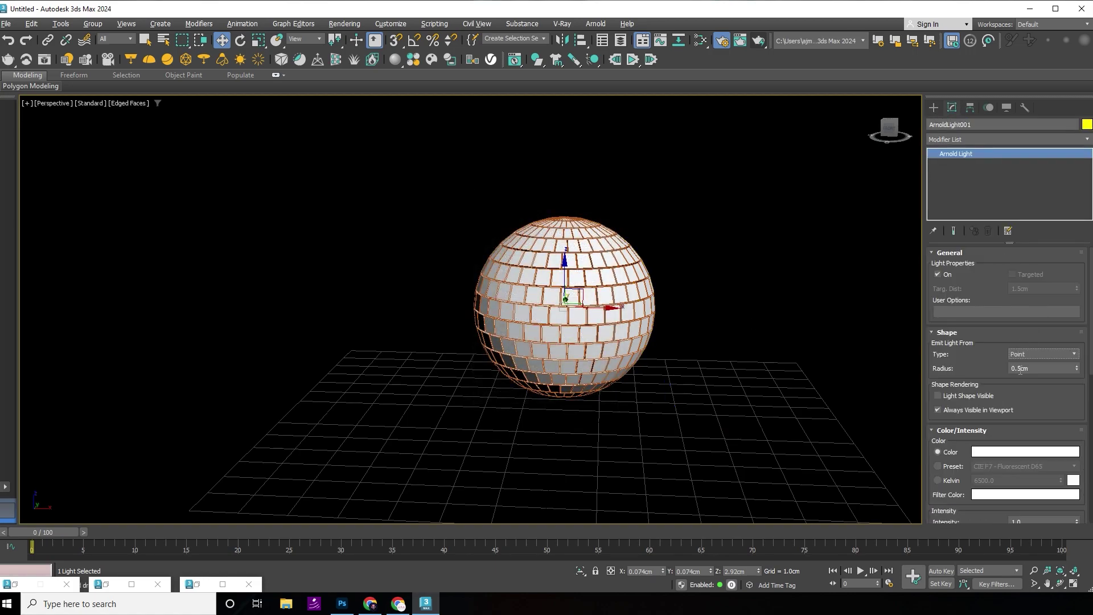
pyautogui.click(222, 584)
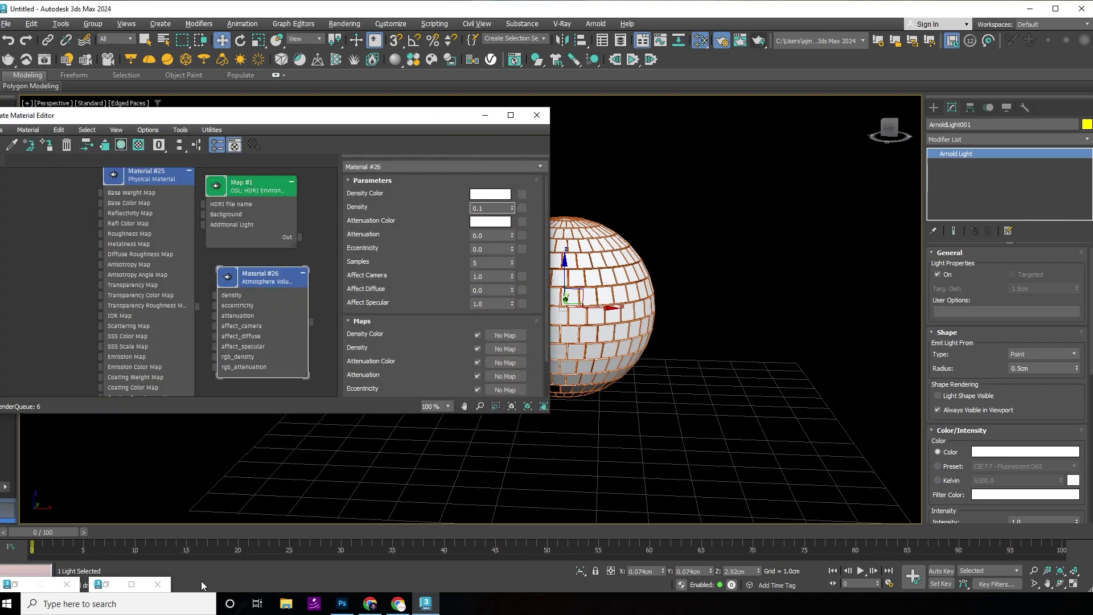
# Step: Restore the Arnold RenderView and start a new render of the disco ball
pyautogui.click(108, 587)
pyautogui.moveTo(867, 77); pyautogui.dragTo(444, 55)
pyautogui.click(783, 80)
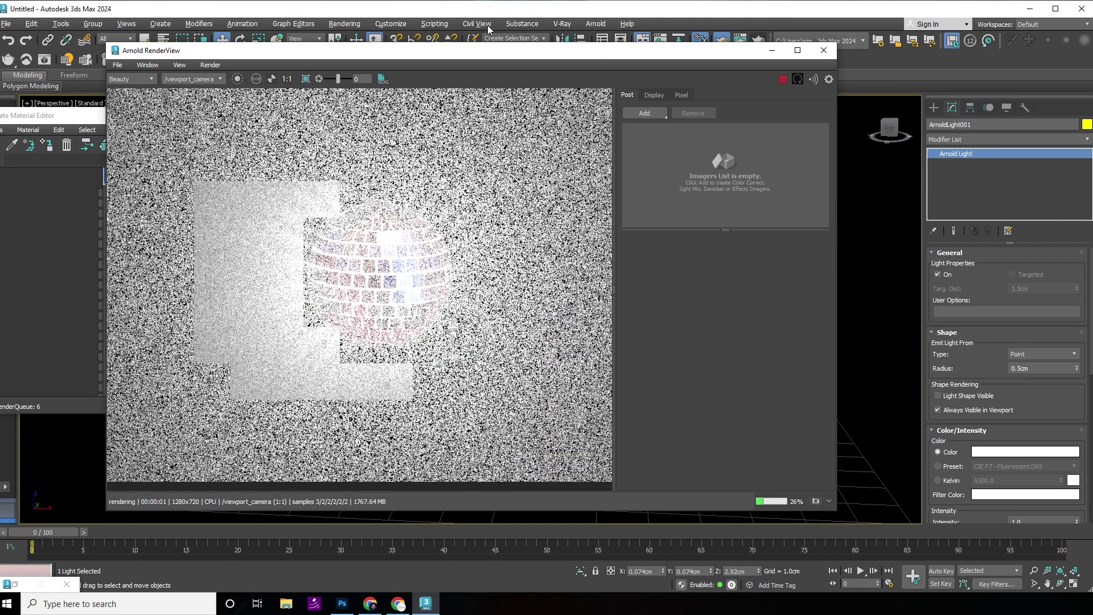
pyautogui.moveTo(622, 56); pyautogui.dragTo(804, 47)
# Step: Set the Material #26 haze Density to 0.001, then raise it to 0.002
pyautogui.doubleClick(226, 276)
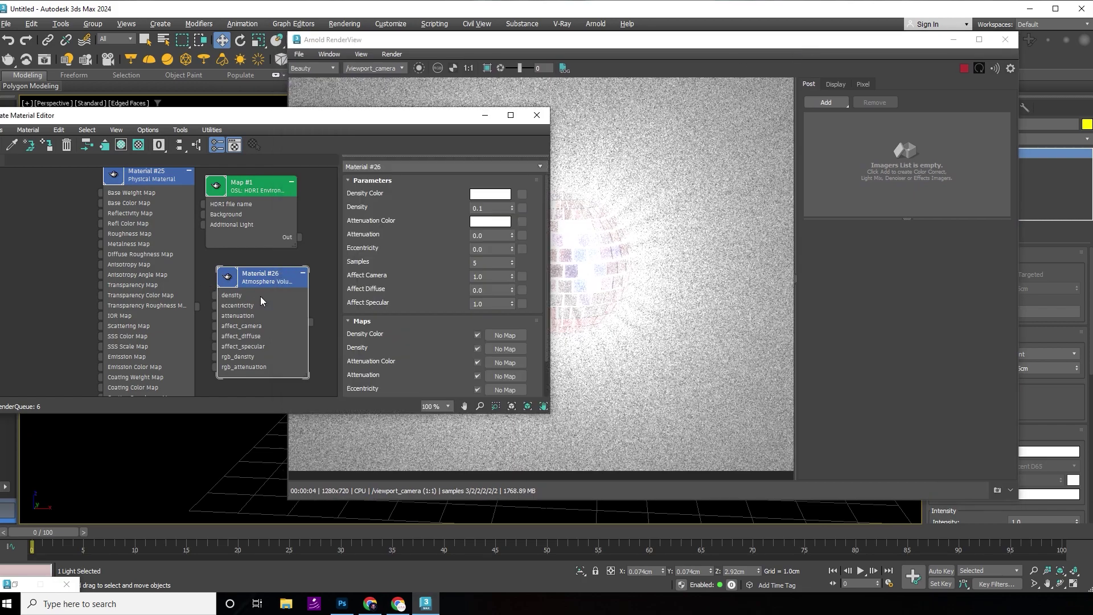
pyautogui.click(477, 208)
pyautogui.write('0.001')
pyautogui.press('Return')
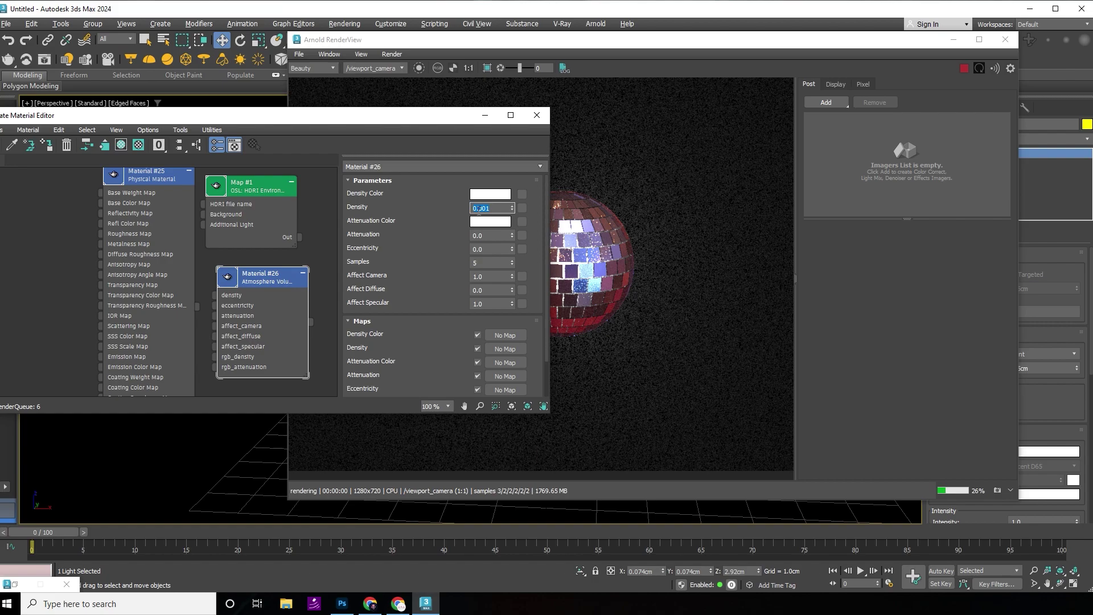
pyautogui.moveTo(446, 115); pyautogui.dragTo(304, 119)
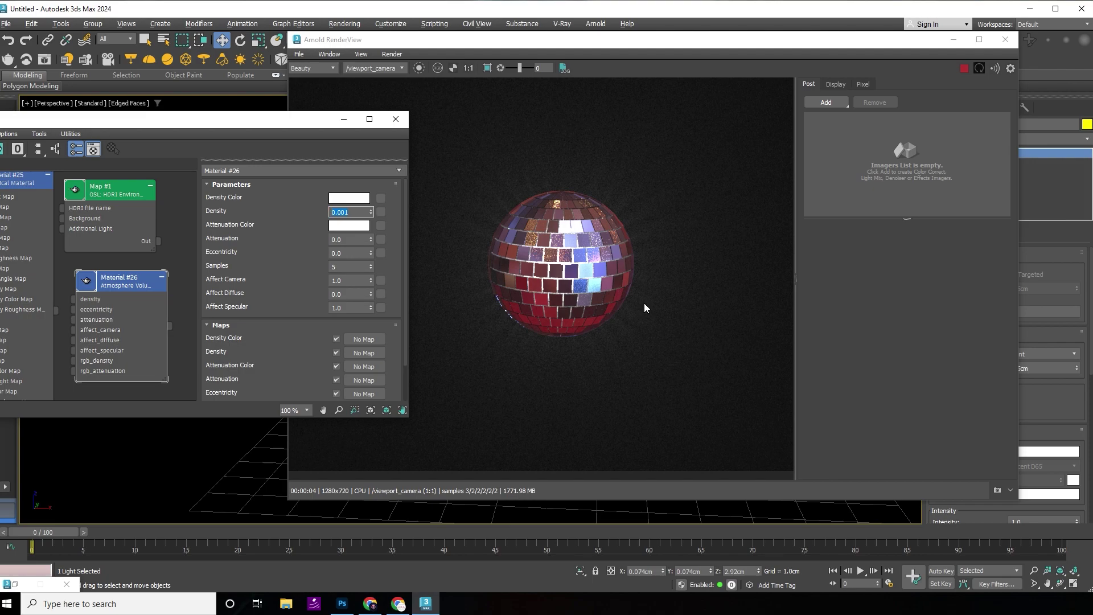
pyautogui.click(827, 104)
pyautogui.click(258, 193)
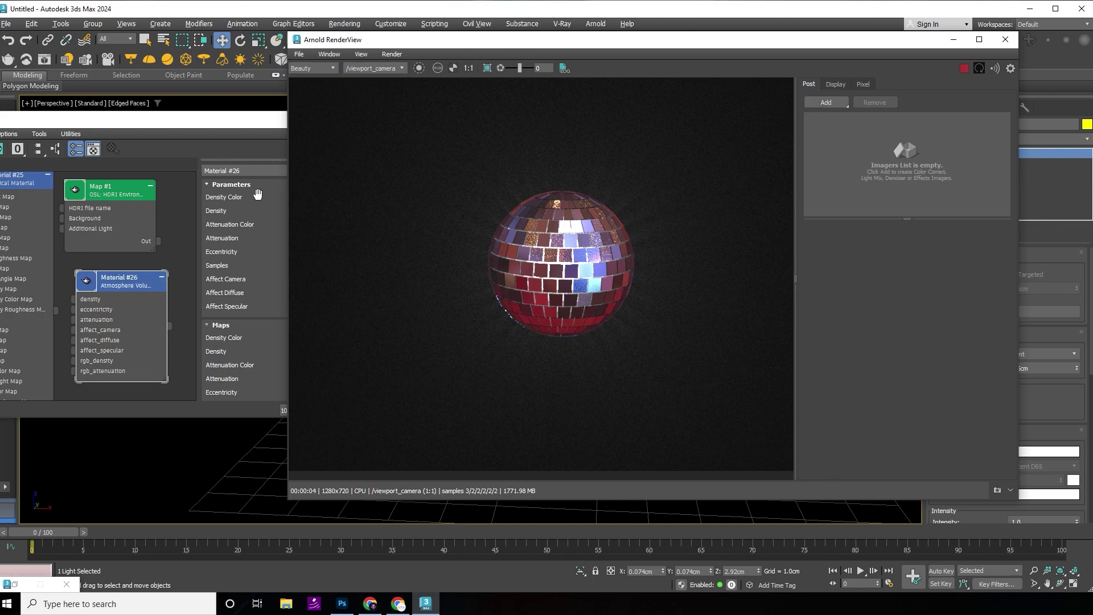
pyautogui.click(371, 210)
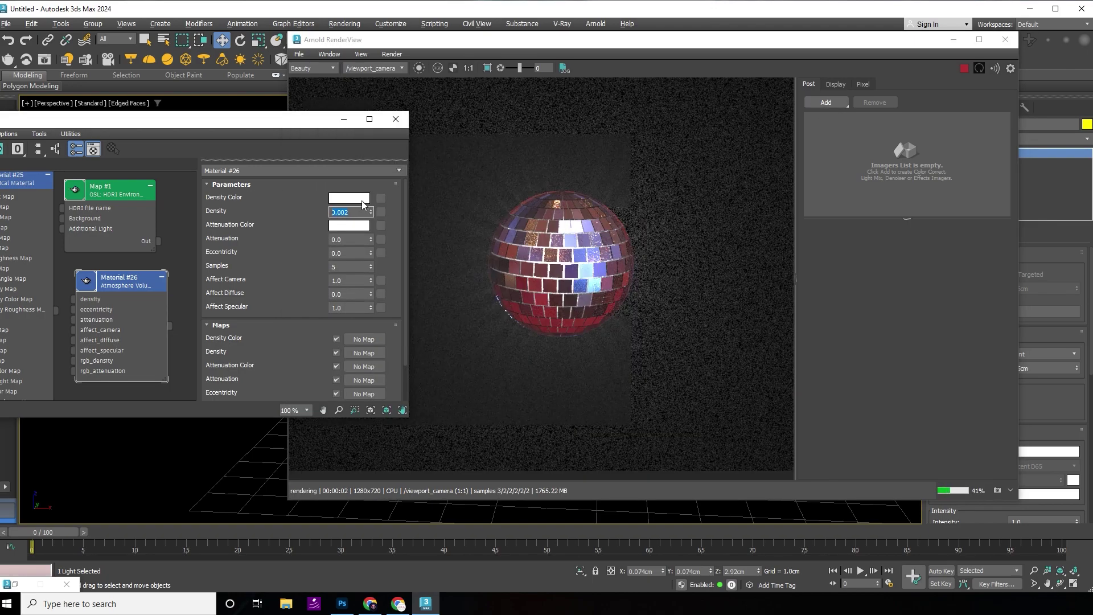
# Step: Set the haze Density Color to lavender in the Scene Color Selector
pyautogui.click(362, 199)
pyautogui.moveTo(245, 130)
pyautogui.mouseDown()
pyautogui.moveTo(218, 130)
pyautogui.moveTo(254, 120)
pyautogui.moveTo(229, 130)
pyautogui.mouseUp()
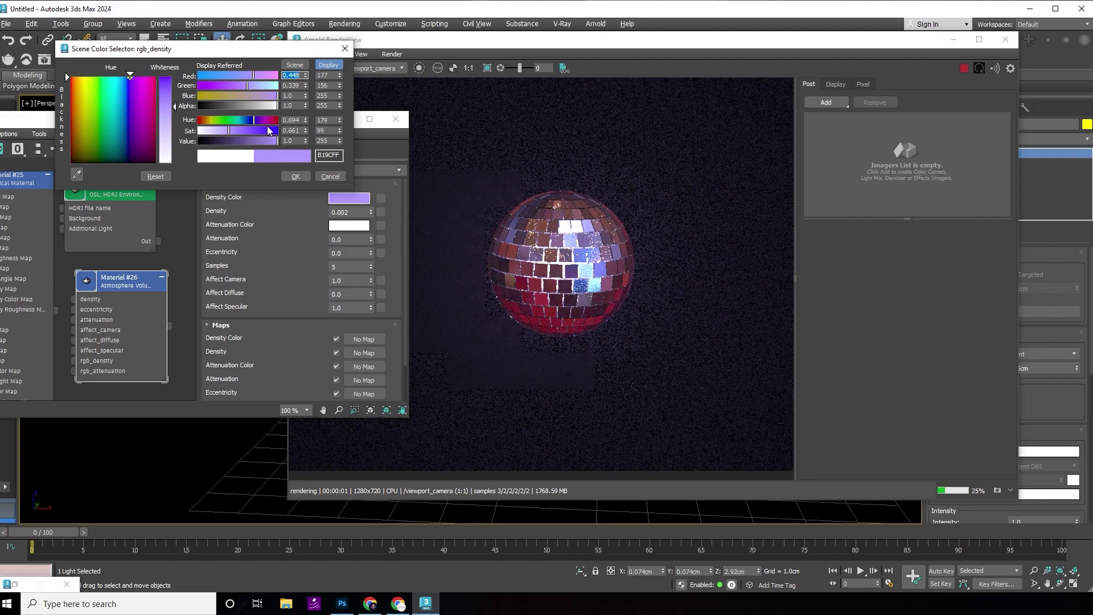
pyautogui.click(295, 176)
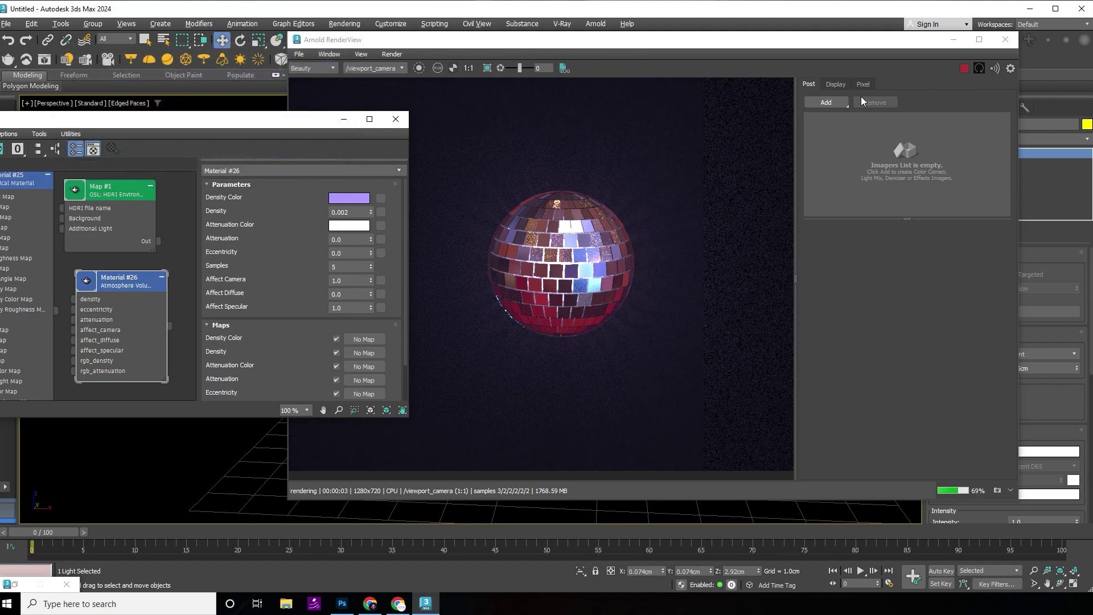
pyautogui.click(826, 102)
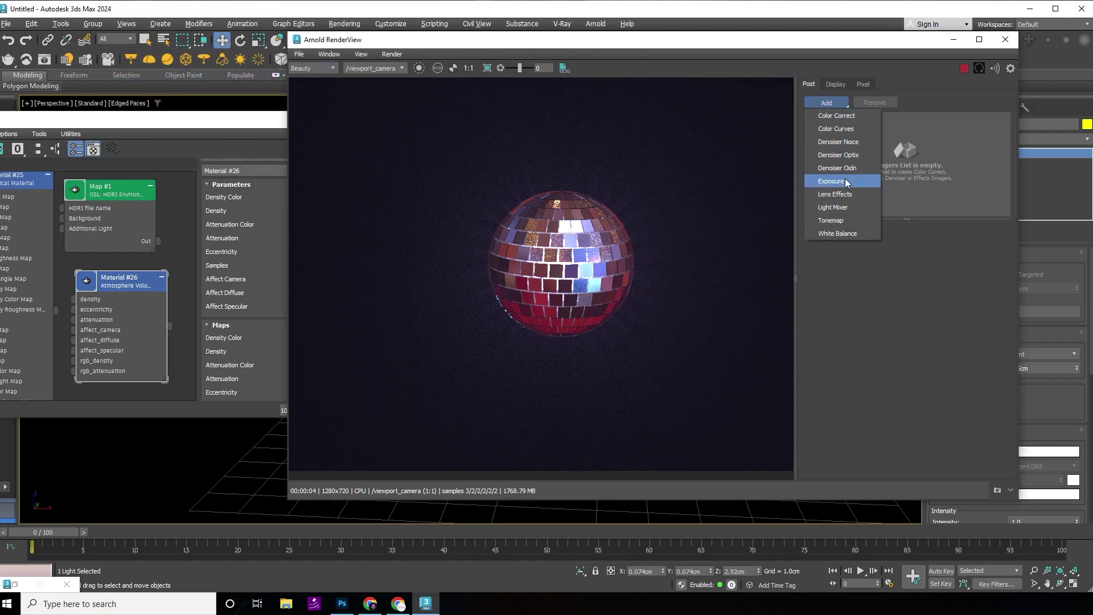
# Step: Add a Lens Effects imager with Bloom Strength 1.0 and Radius 3
pyautogui.click(855, 199)
pyautogui.click(977, 367)
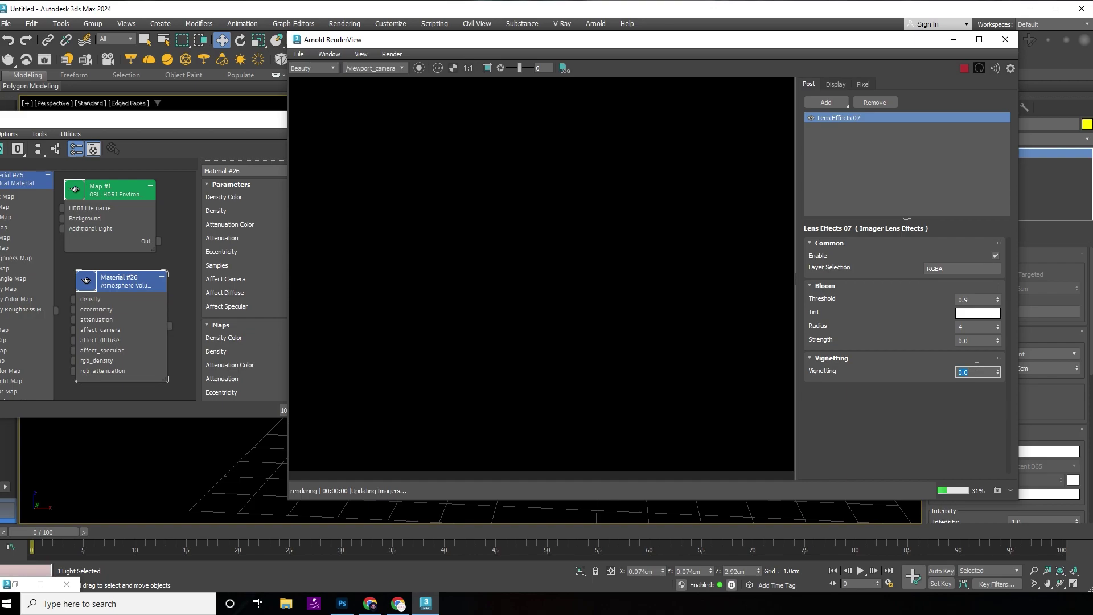
pyautogui.click(977, 342)
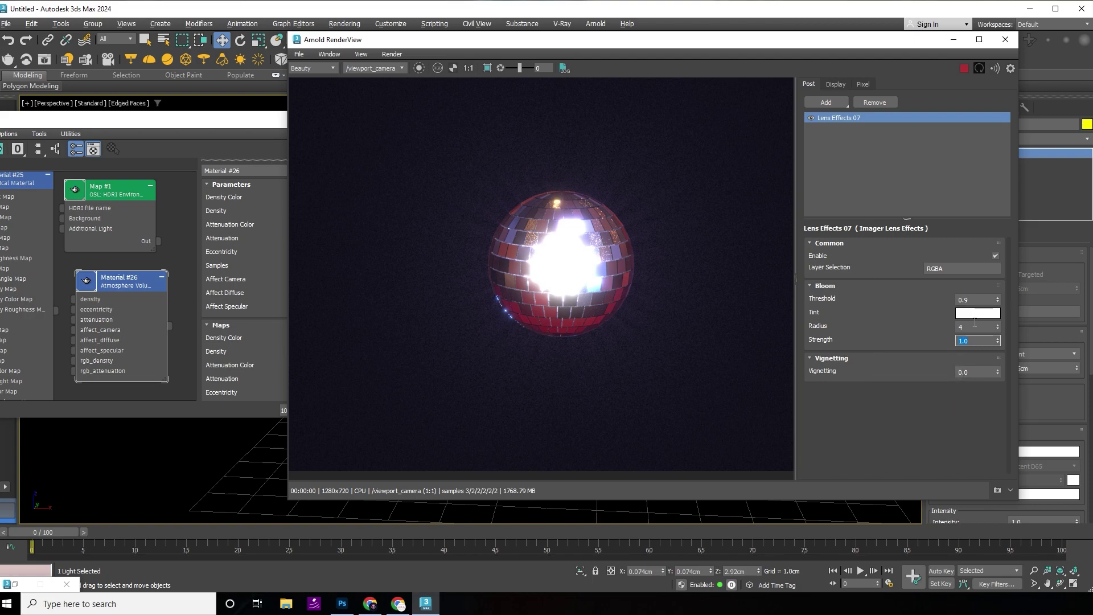
pyautogui.moveTo(998, 330)
pyautogui.mouseDown()
pyautogui.moveTo(998, 344)
pyautogui.moveTo(997, 328)
pyautogui.mouseUp()
# Step: Try a cyan bloom tint, then cancel to keep it white, and scrub to frame 82
pyautogui.click(993, 315)
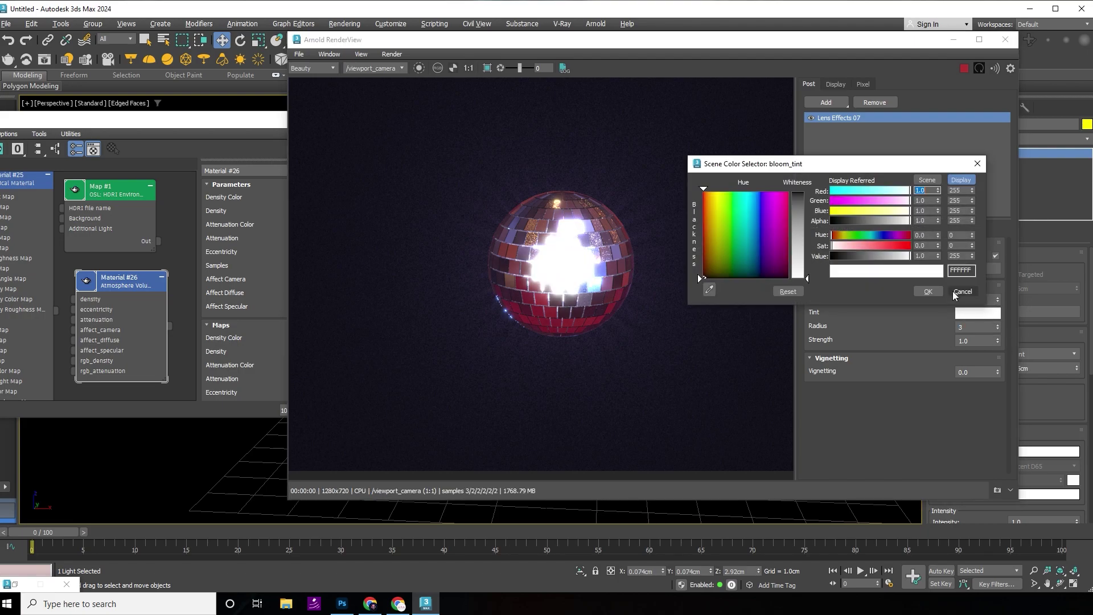
pyautogui.moveTo(853, 197); pyautogui.dragTo(899, 193)
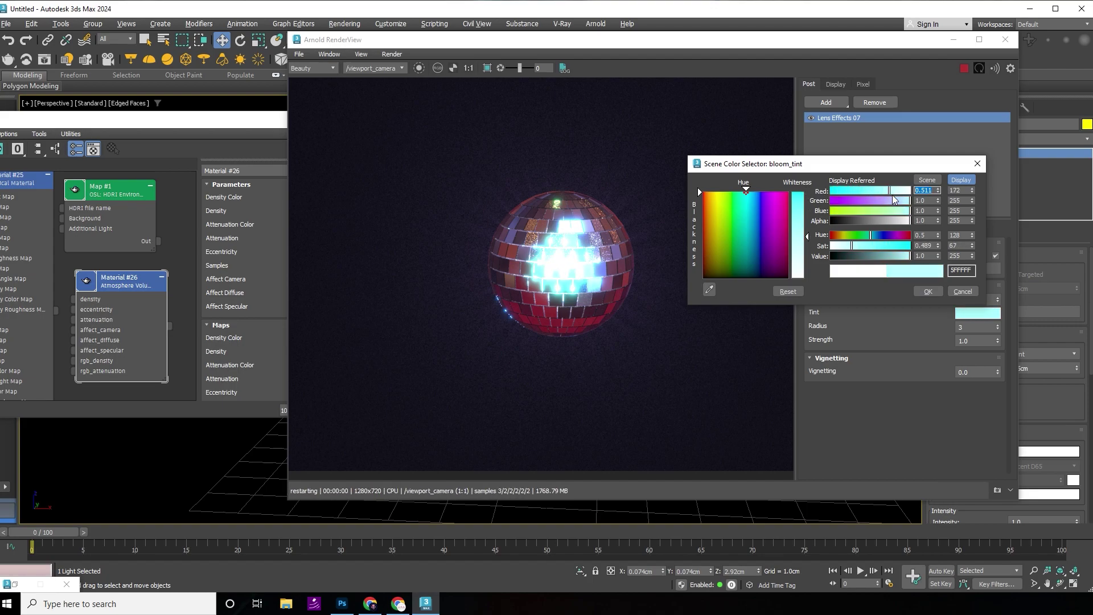
pyautogui.click(962, 292)
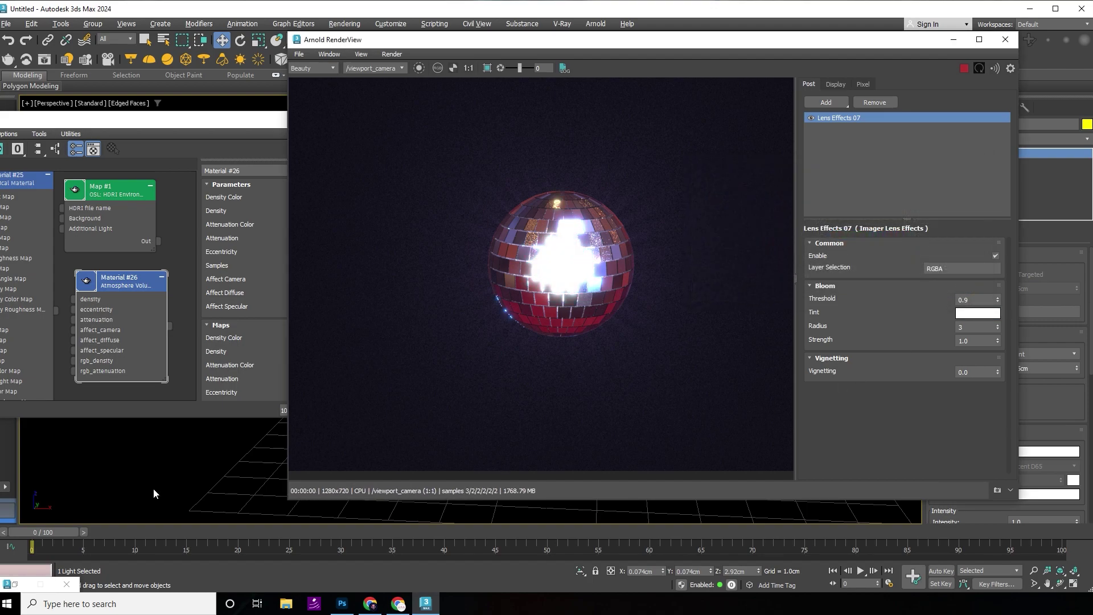
pyautogui.moveTo(49, 531); pyautogui.dragTo(866, 531)
# Step: Set the animation End Time to 200 frames and go to frame 200
pyautogui.click(889, 584)
pyautogui.doubleClick(511, 336)
pyautogui.write('200')
pyautogui.press('Return')
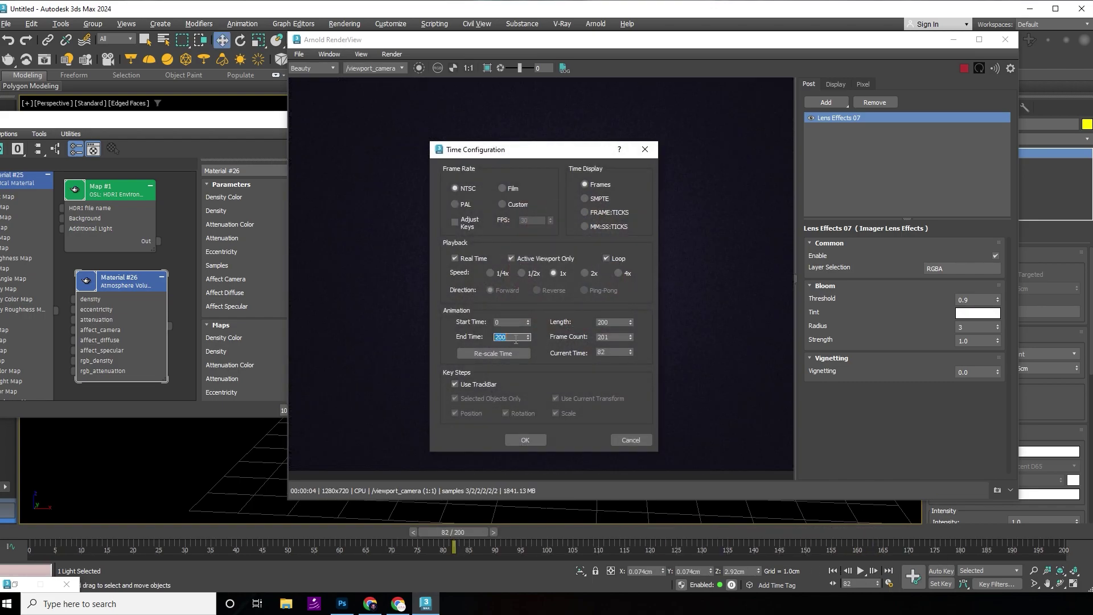
pyautogui.click(525, 439)
pyautogui.moveTo(461, 532); pyautogui.dragTo(1062, 531)
pyautogui.press('w')
# Step: Show the HDRI environment map settings and minimise the Arnold RenderView
pyautogui.click(121, 306)
pyautogui.click(105, 223)
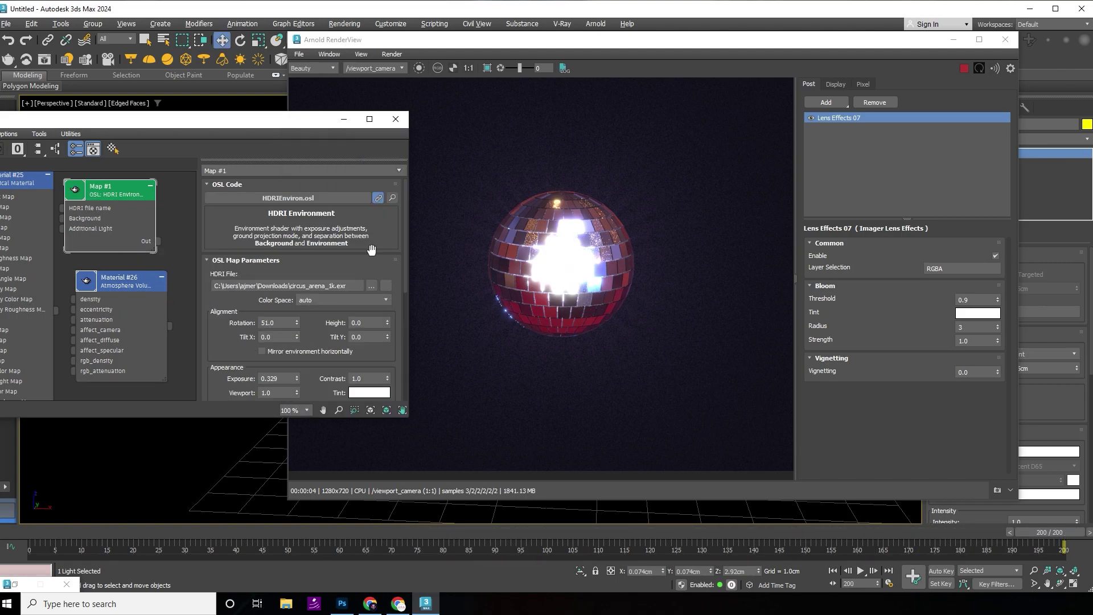
pyautogui.click(545, 238)
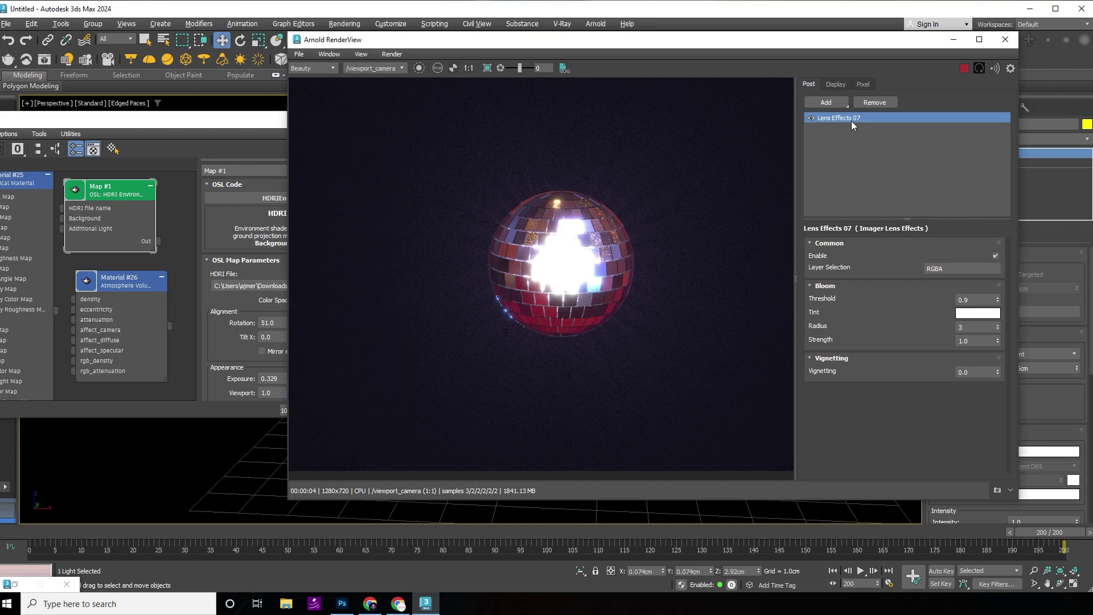
pyautogui.click(953, 38)
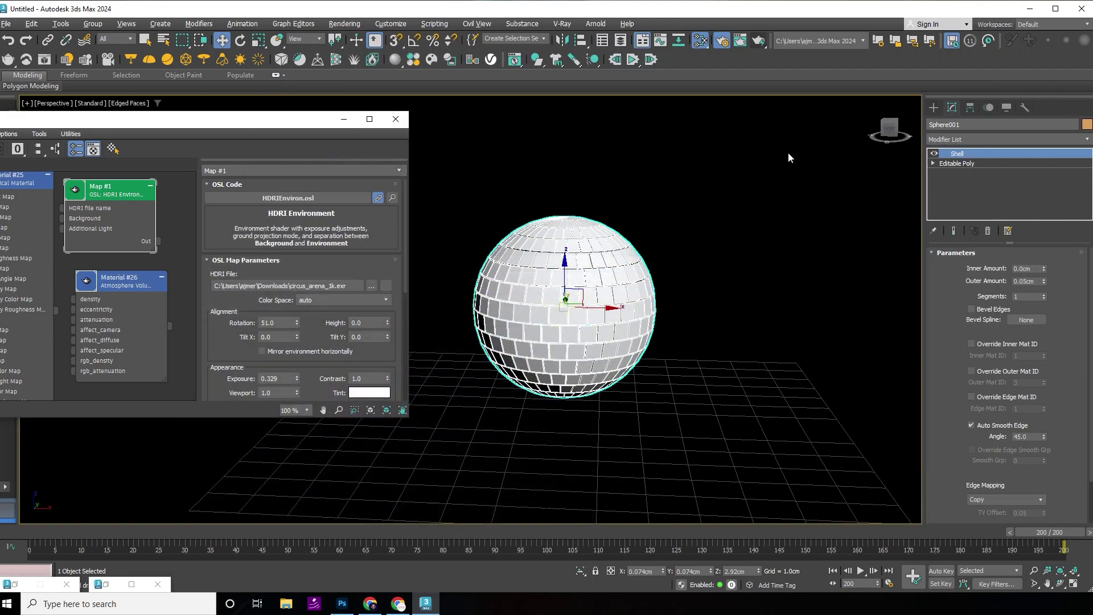
# Step: With Auto Key and Angle Snap on, rotate Sphere001 and ArnoldLight001 365° around Z
pyautogui.press('n')
pyautogui.press('e')
pyautogui.press('a')
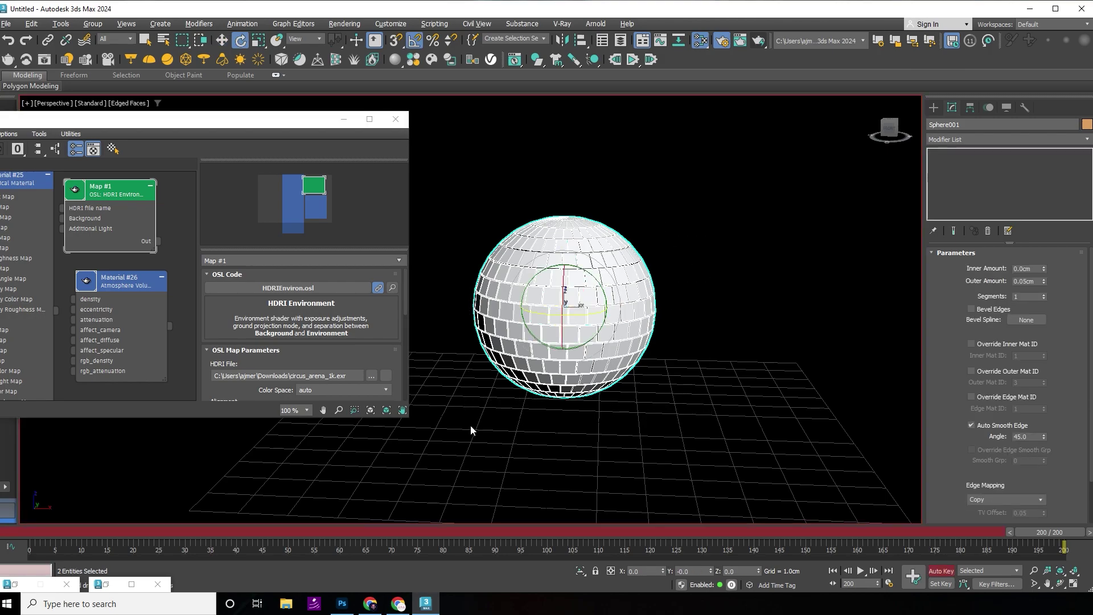
pyautogui.hotkey('ctrl', 'a')
pyautogui.moveTo(550, 315); pyautogui.dragTo(751, 335)
pyautogui.rightClick(556, 256)
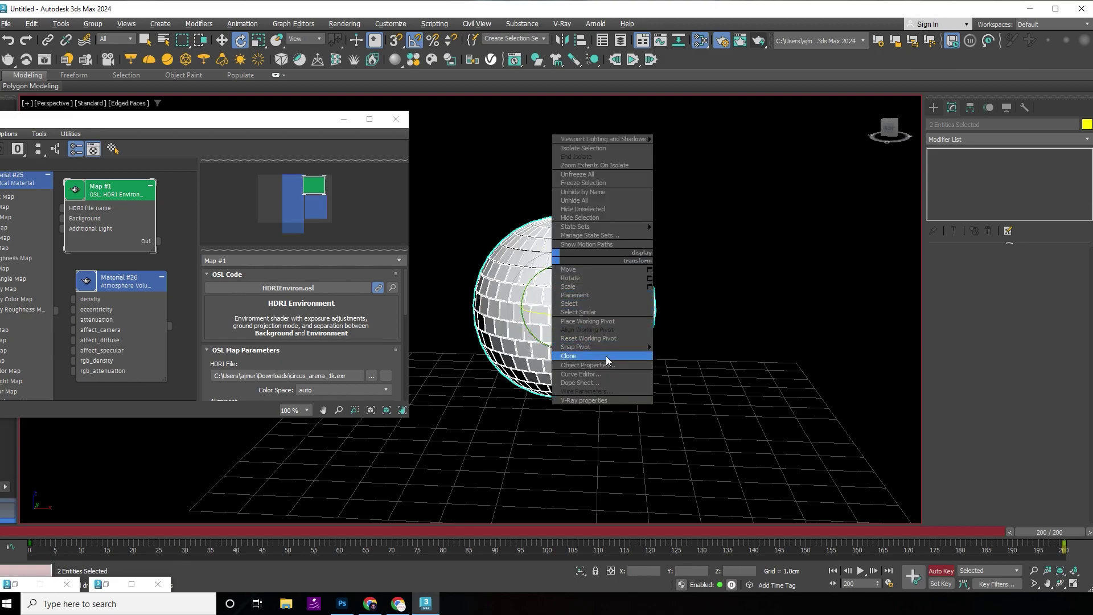
pyautogui.click(608, 373)
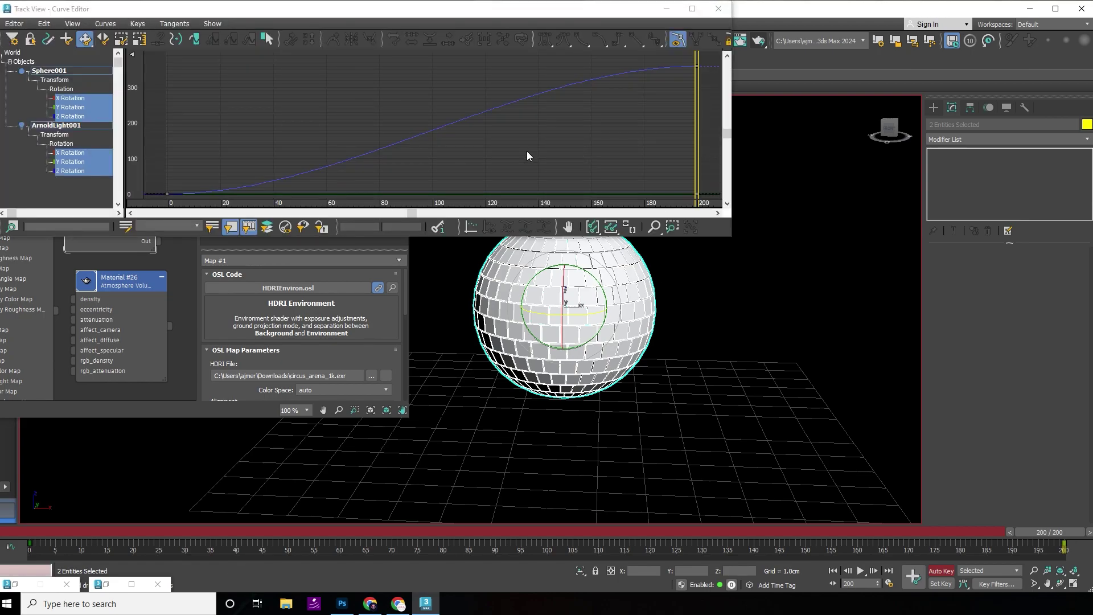
# Step: Pan to the frame-200 Z Rotation key and change its tangent type
pyautogui.moveTo(493, 155); pyautogui.dragTo(482, 155, button='middle')
pyautogui.moveTo(667, 63); pyautogui.dragTo(667, 62)
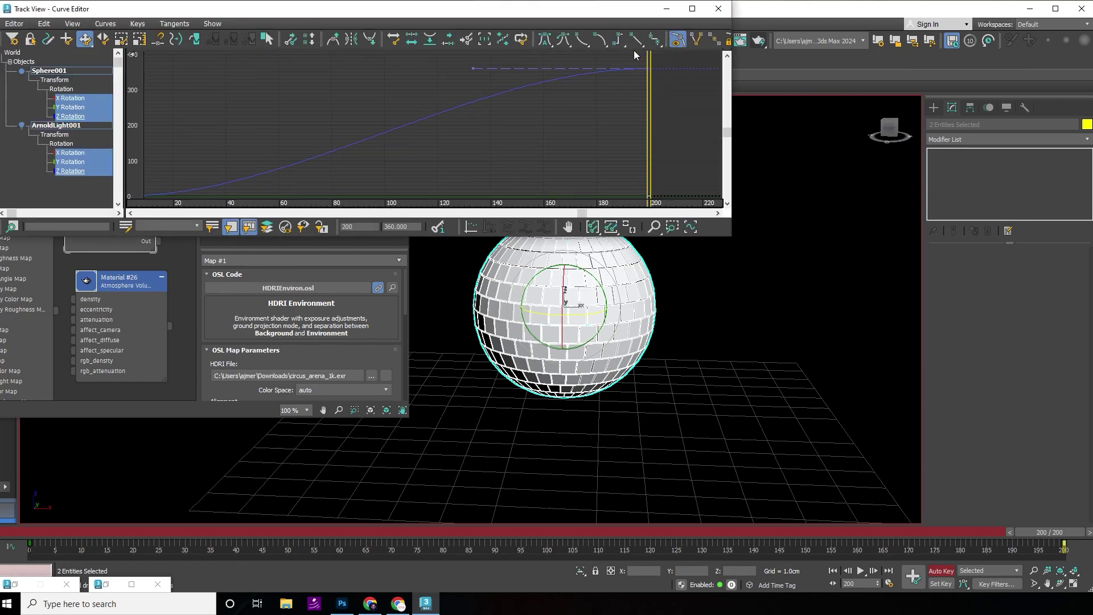